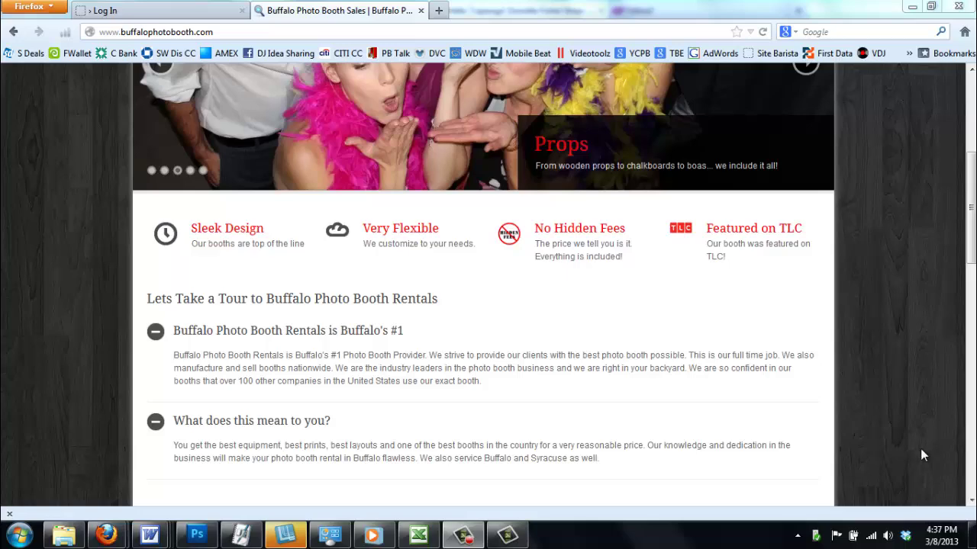
Scroll through the home page, highlighting the first tour paragraph's text
scroll(968, 305, "up", 5)
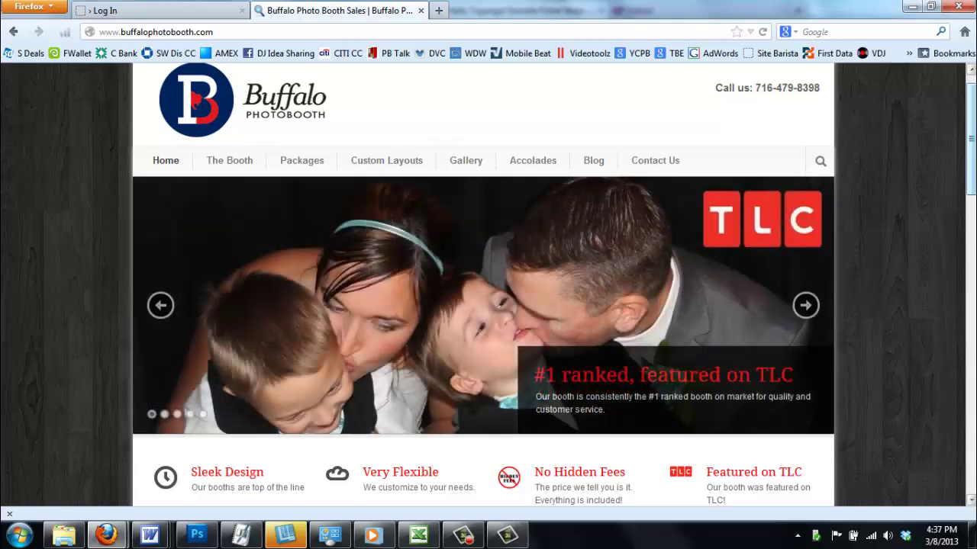
scroll(530, 152, "up", 1)
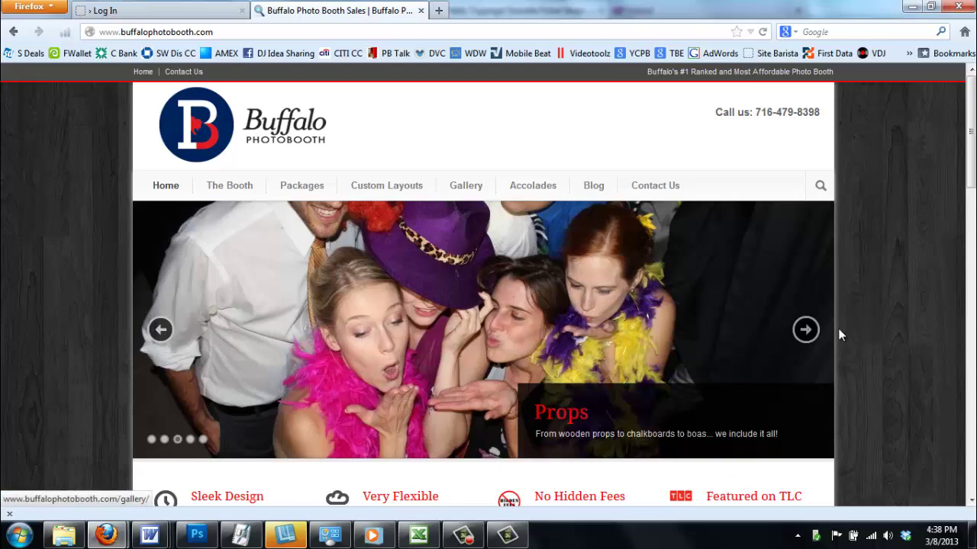
scroll(866, 324, "down", 1)
scroll(875, 322, "down", 3)
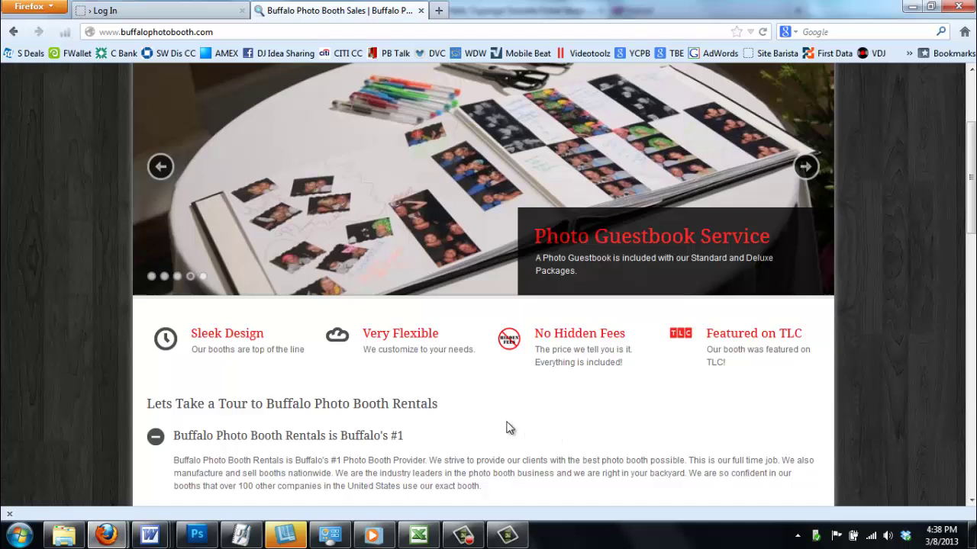
scroll(508, 424, "down", 2)
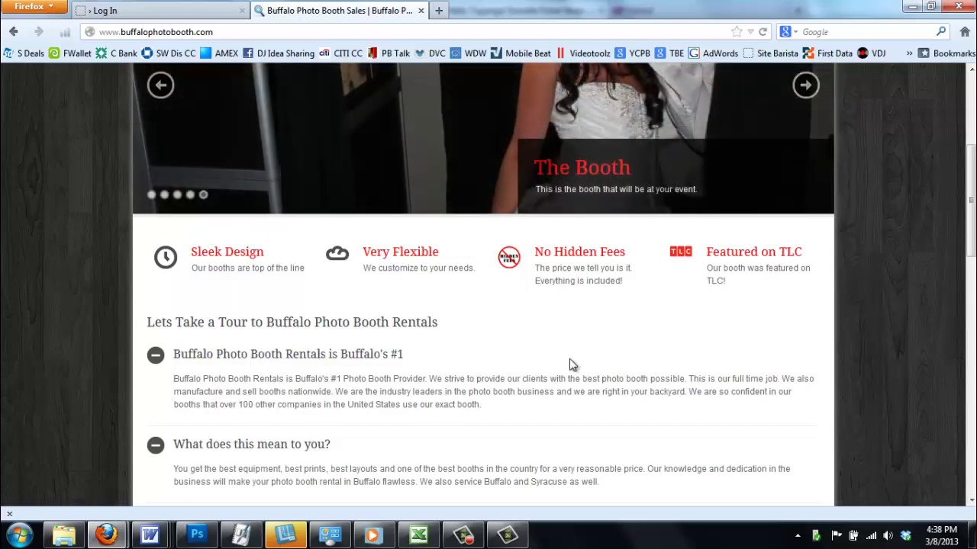
left_click_drag(568, 367, 556, 425)
scroll(560, 385, "down", 8)
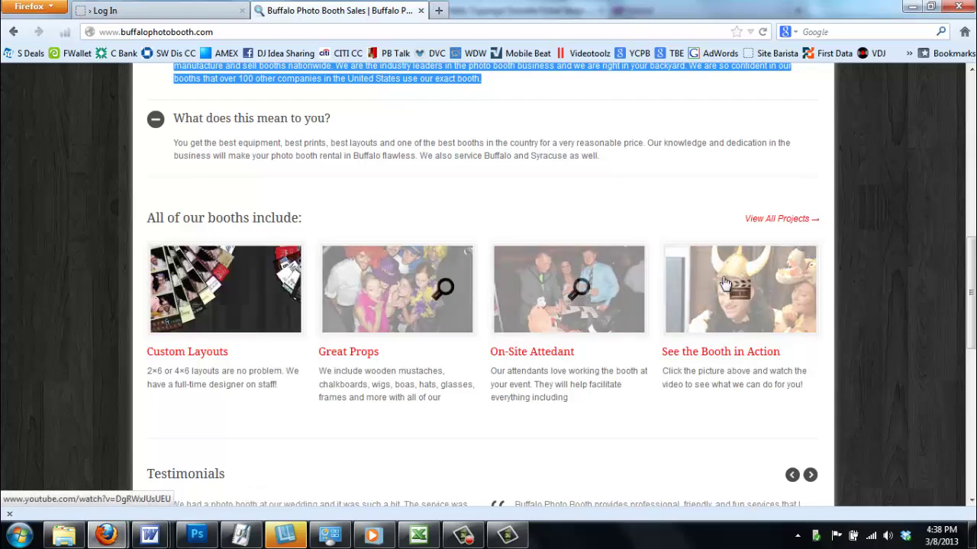
scroll(637, 376, "down", 2)
scroll(638, 376, "down", 4)
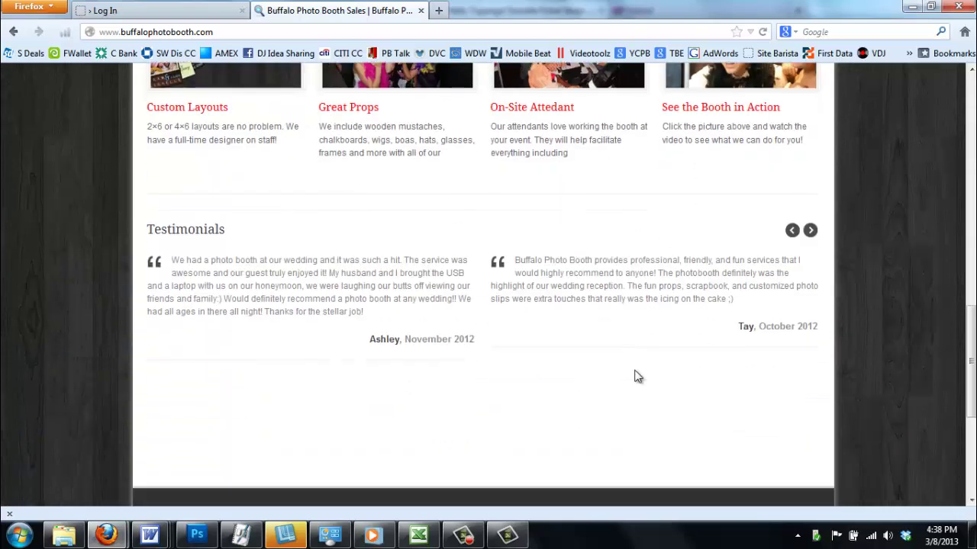
scroll(628, 385, "down", 7)
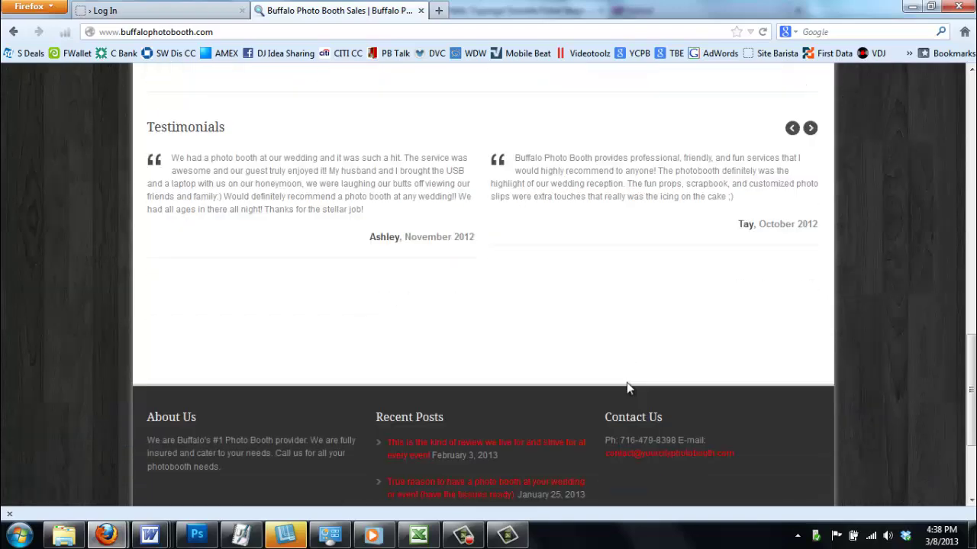
scroll(625, 390, "up", 20)
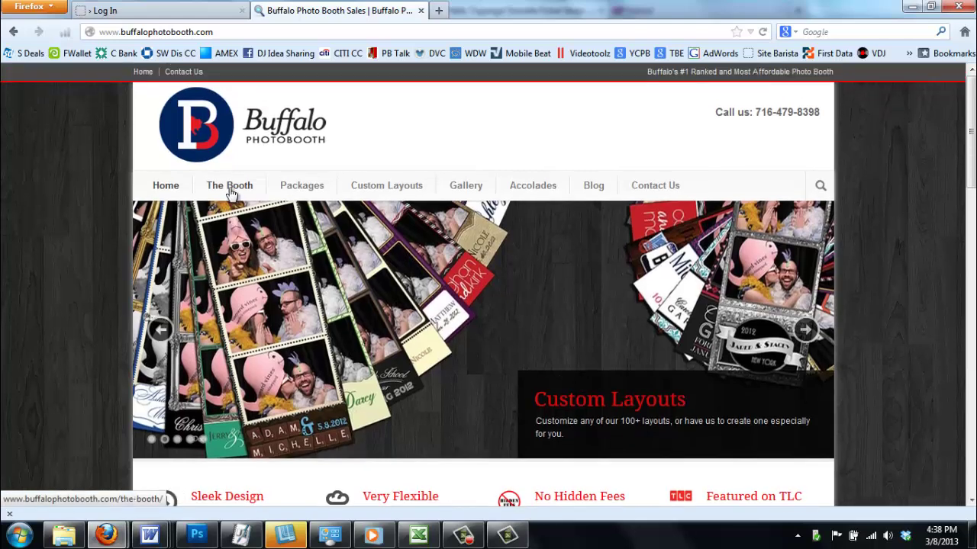
View The Booth page, then scroll the Packages pricing table
left_click(231, 188)
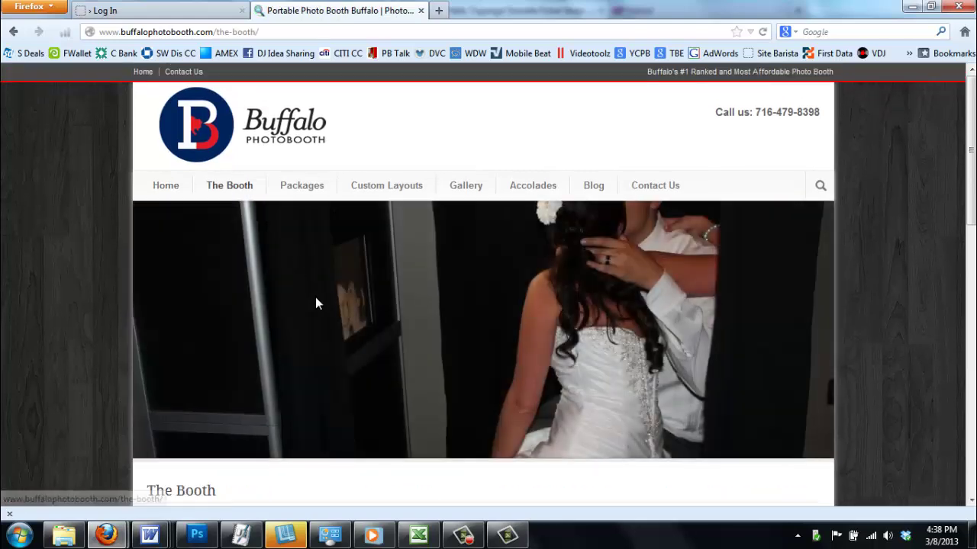
scroll(344, 322, "down", 8)
scroll(132, 207, "down", 4)
scroll(281, 306, "up", 10)
left_click(293, 188)
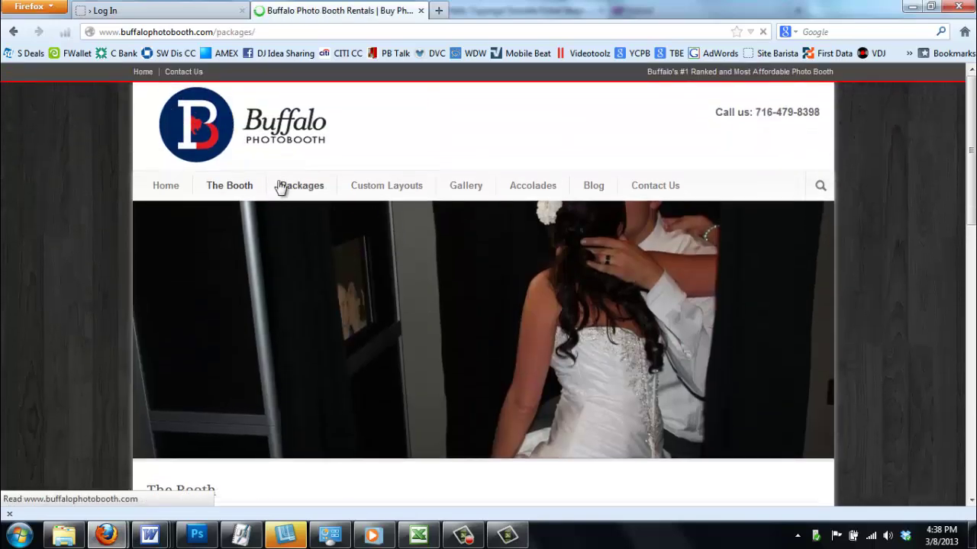
scroll(510, 370, "down", 3)
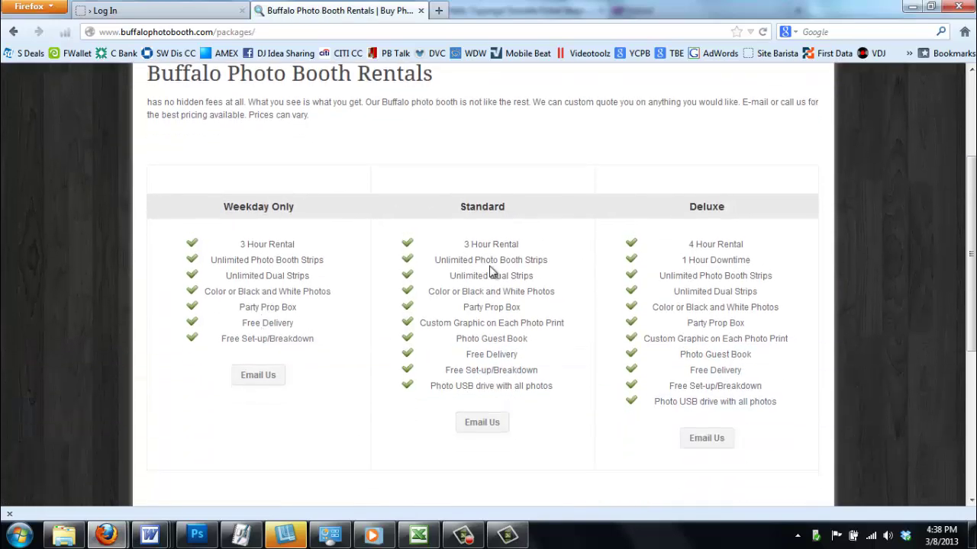
scroll(480, 392, "up", 3)
Browse the Gallery's Examples of Strips photo strip collection
left_click(450, 195)
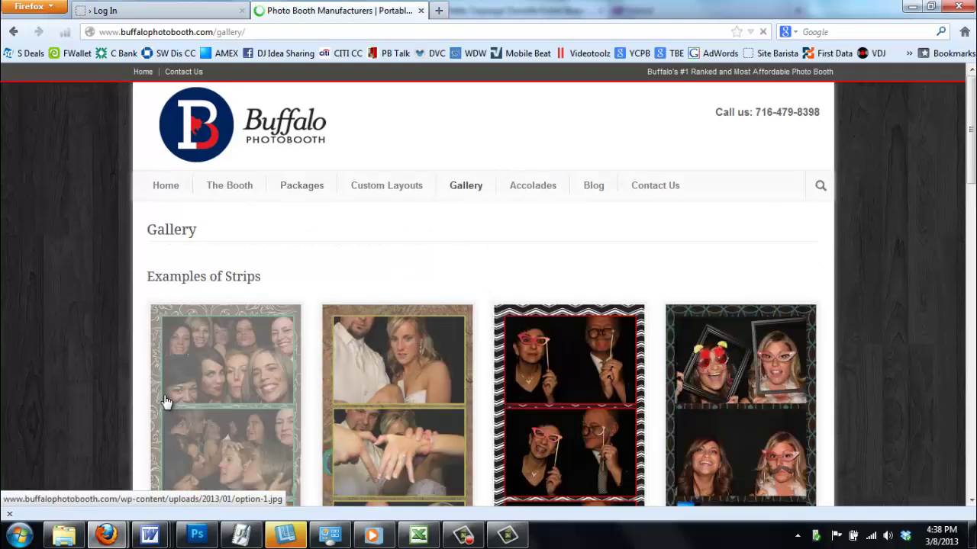
scroll(157, 390, "down", 4)
scroll(54, 397, "down", 6)
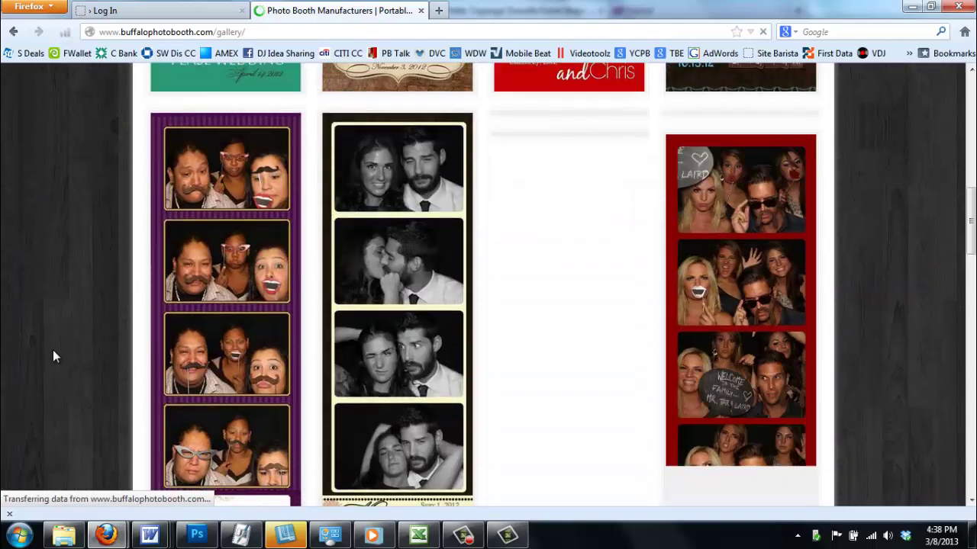
scroll(64, 343, "down", 6)
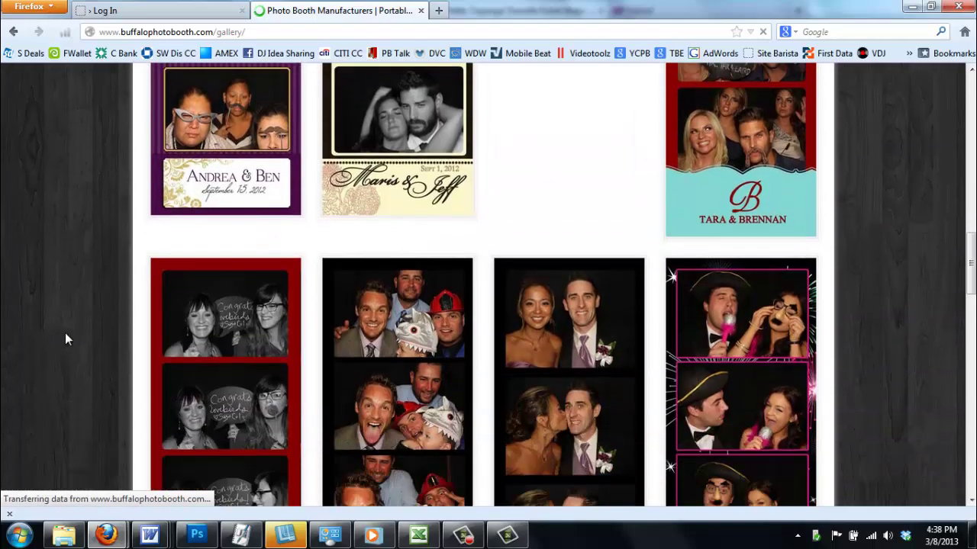
scroll(87, 255, "up", 15)
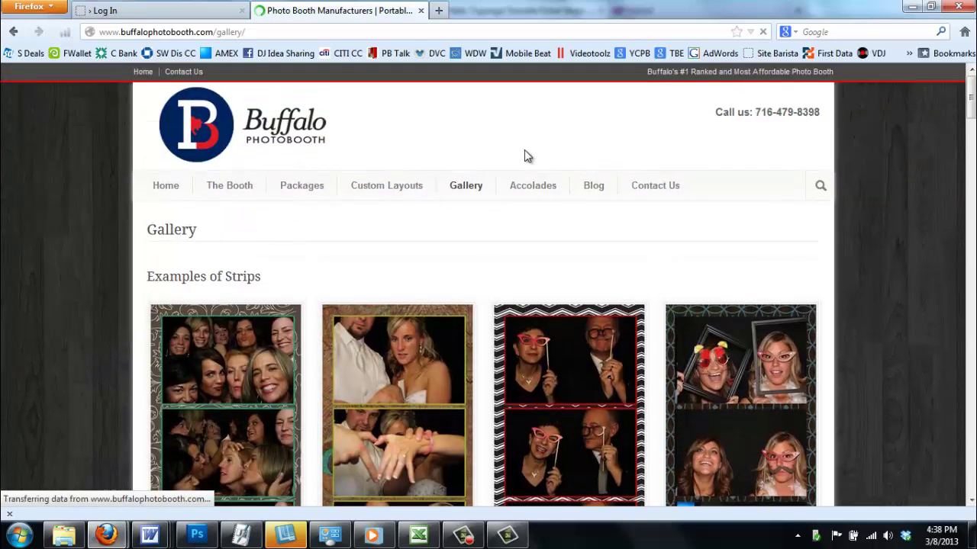
Show the Blog page listing recent posts, including the February 3, 2013 review
left_click(587, 190)
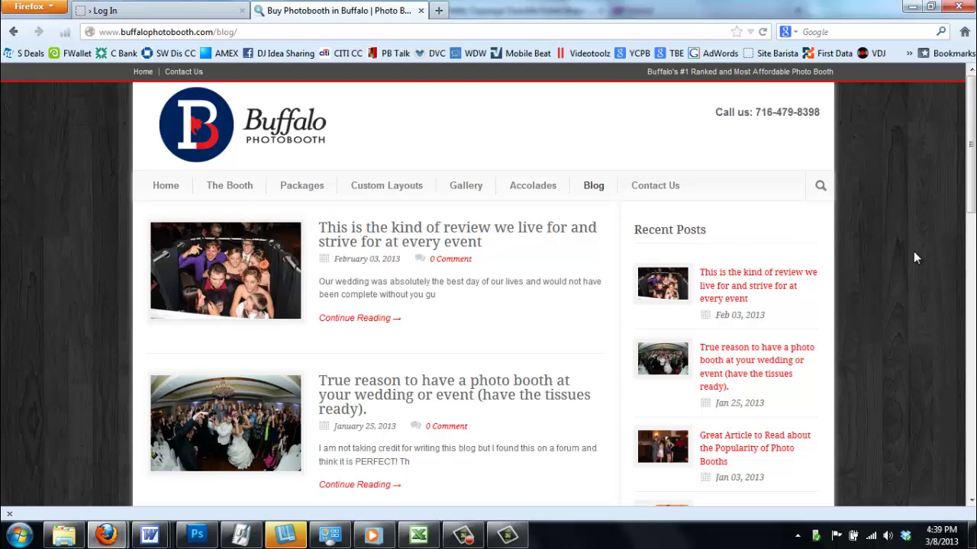
Load luckeyshots.com in a new tab, then return to the Buffalo Photobooth blog
left_click(439, 10)
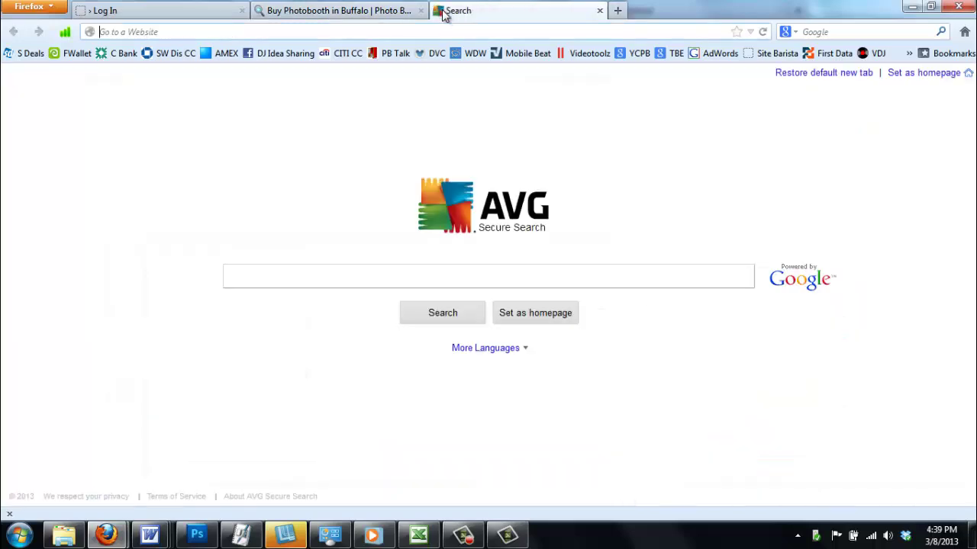
type("luck")
key("Return")
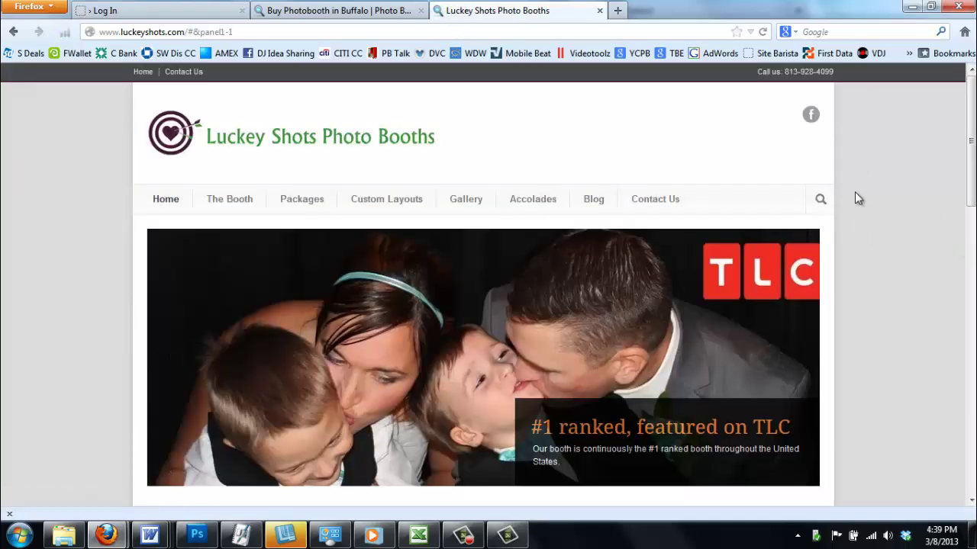
left_click(353, 10)
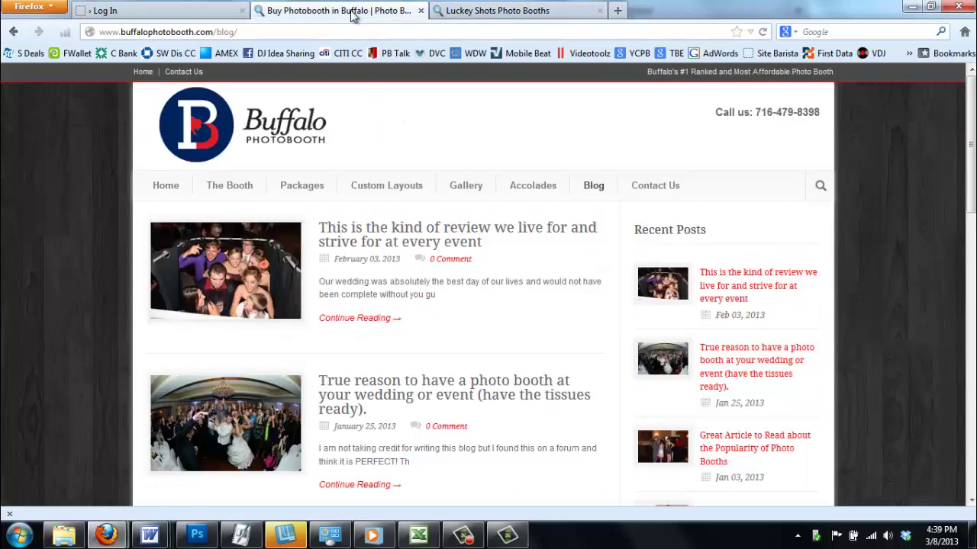
Log in to the buffalophotobooth.com WordPress admin and view Posts, then return to the blog
left_click(175, 9)
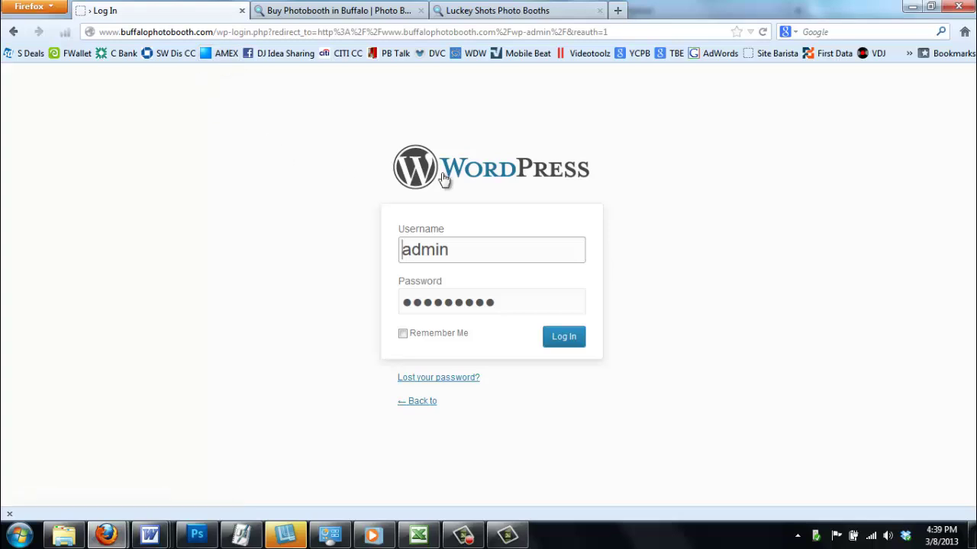
left_click(576, 343)
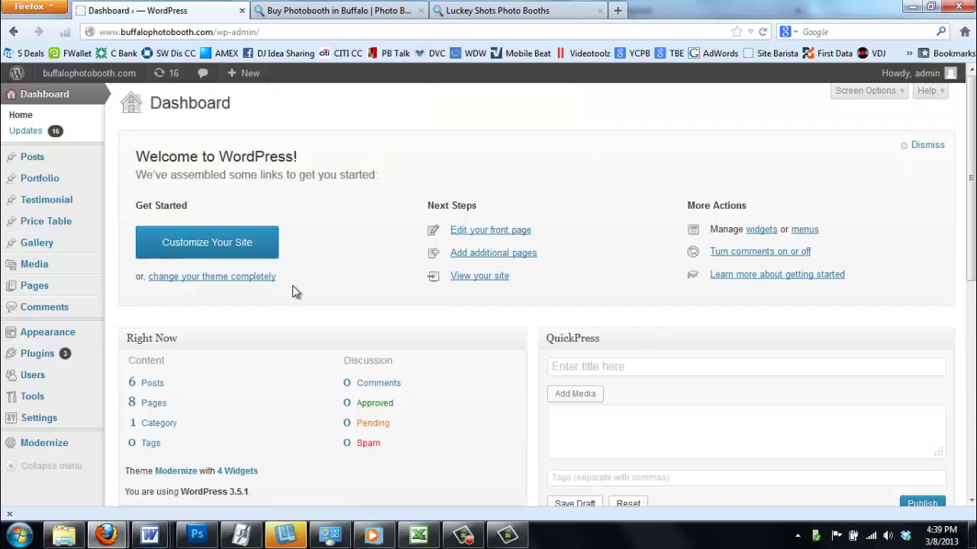
left_click(35, 165)
left_click(336, 10)
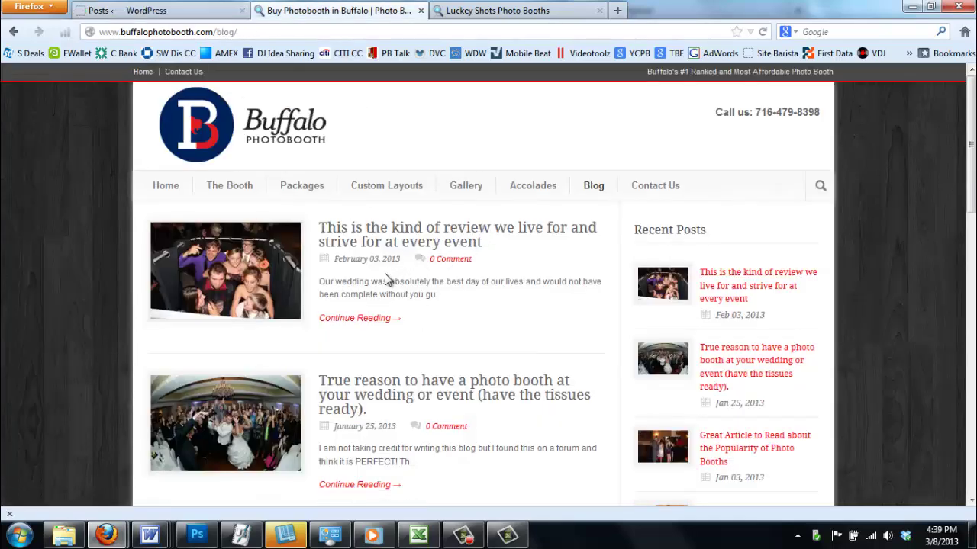
Start a new post titled 'Testing'
left_click(147, 7)
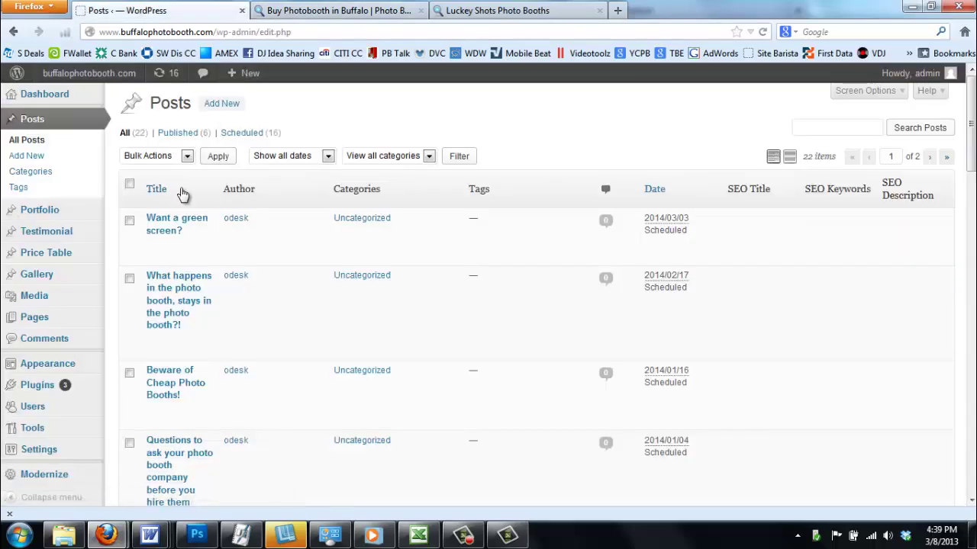
left_click(228, 109)
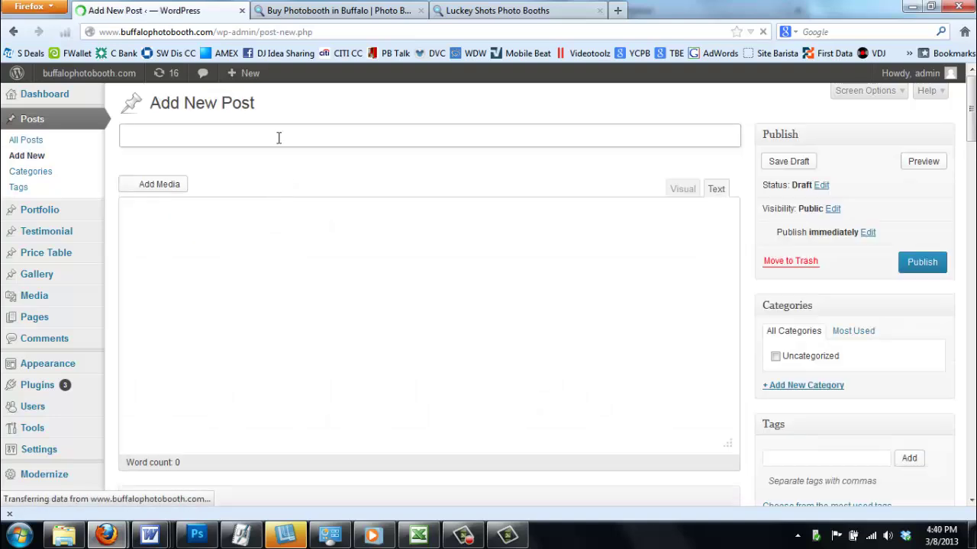
type("tE")
key("BackSpace")
key("BackSpace")
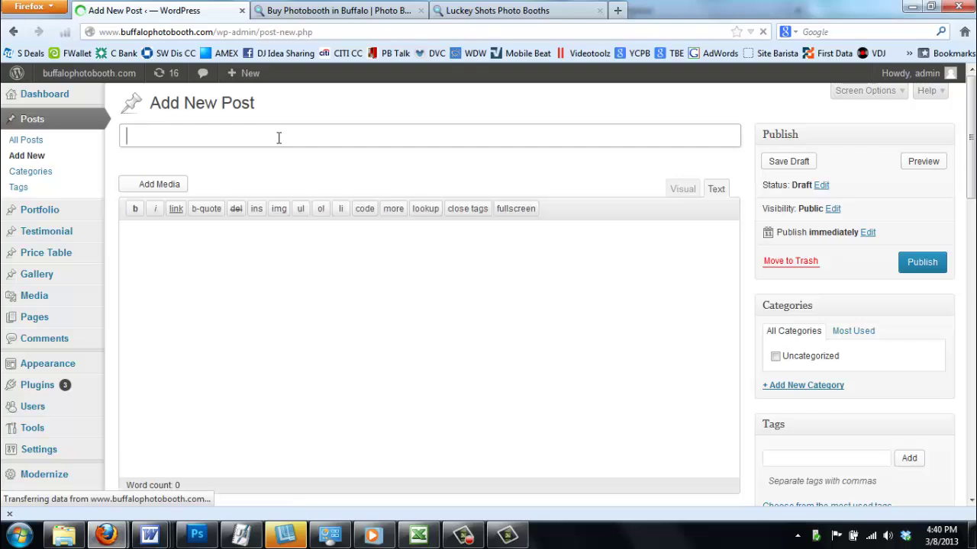
type("Testing")
key("Tab")
Begin the post body with the text 'Exam'
left_click(277, 137)
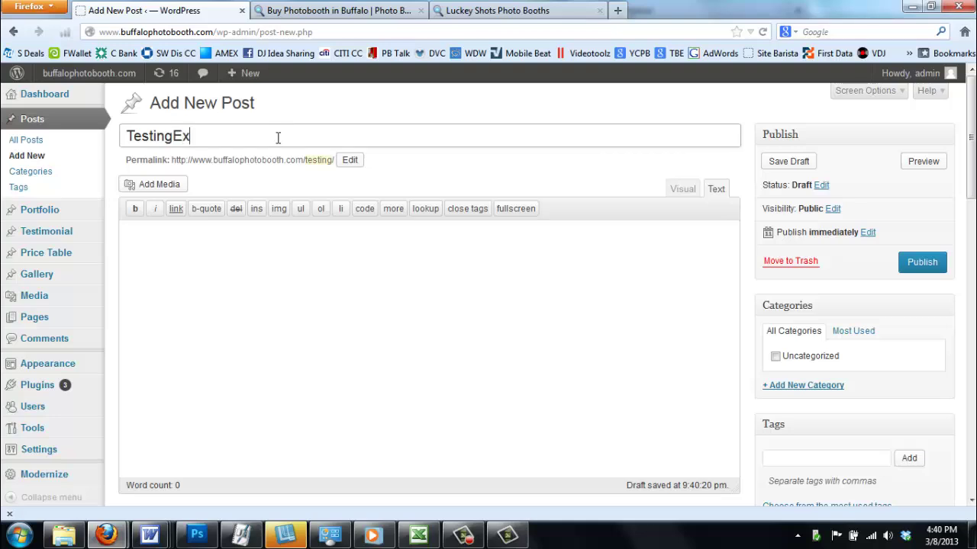
key("Tab")
type("Exam")
scroll(283, 247, "down", 12)
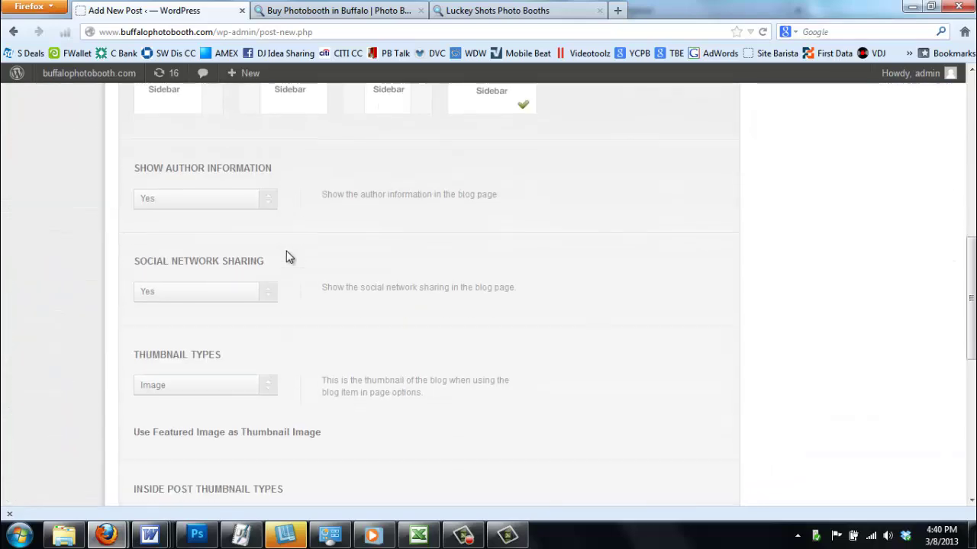
scroll(331, 340, "up", 5)
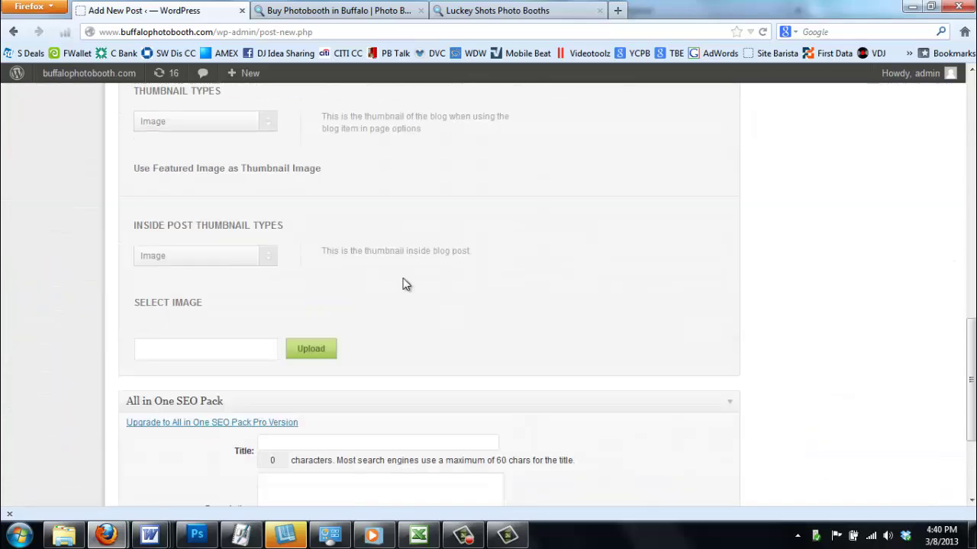
Review the inaction image's details in the Media Library
left_click(325, 427)
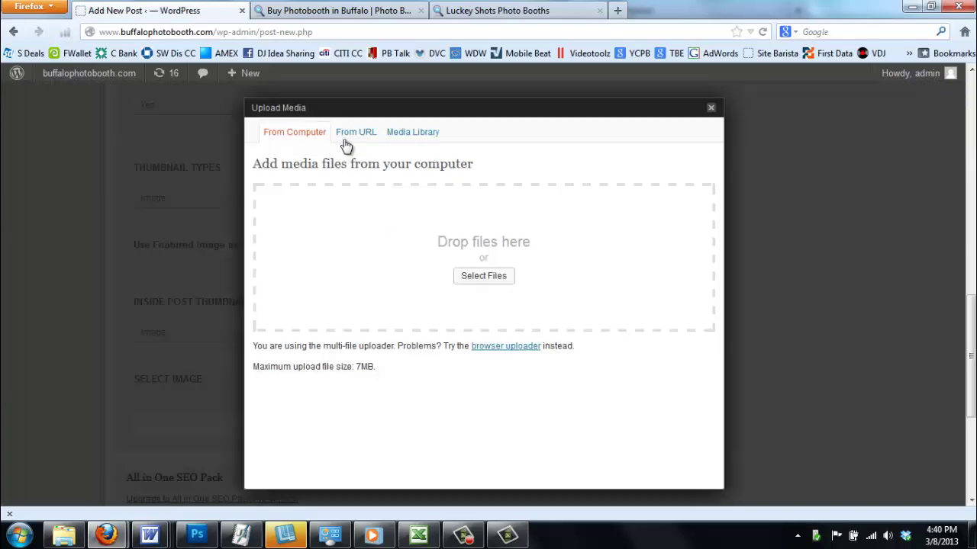
left_click(410, 147)
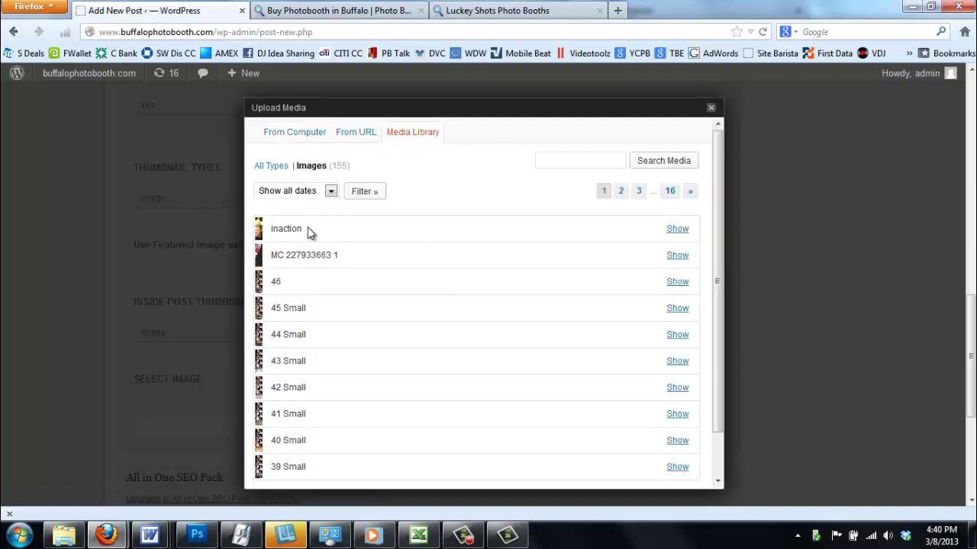
left_click(686, 230)
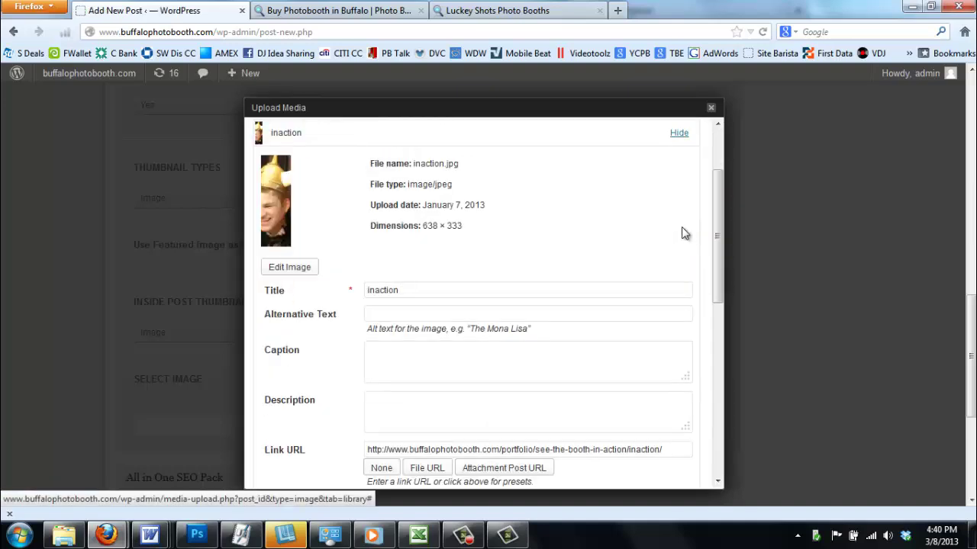
scroll(574, 301, "down", 3)
scroll(519, 332, "up", 3)
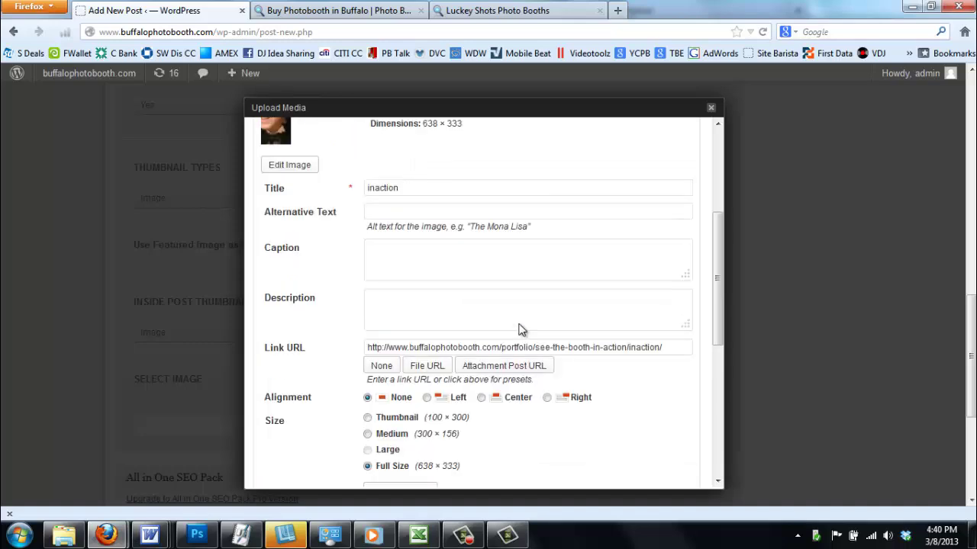
scroll(515, 336, "down", 3)
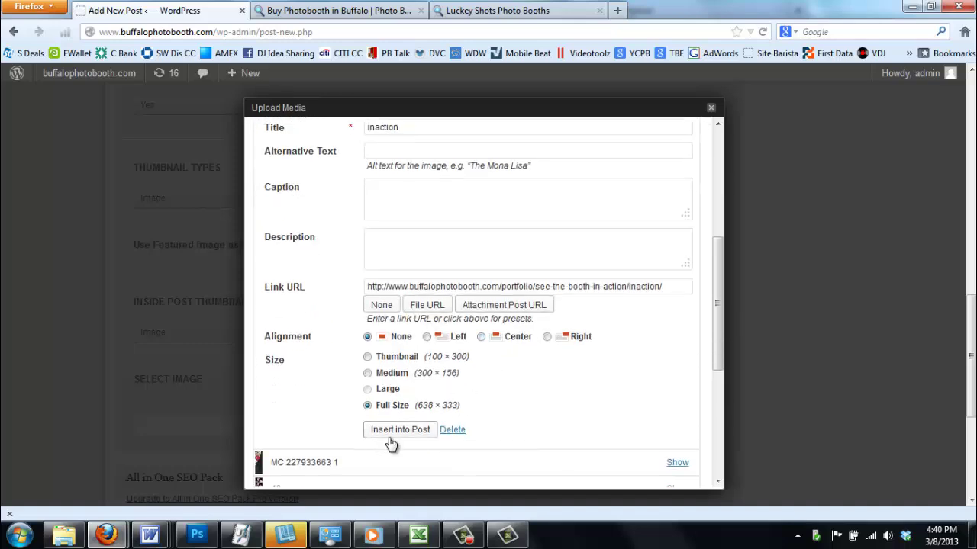
scroll(418, 401, "down", 3)
scroll(417, 393, "down", 2)
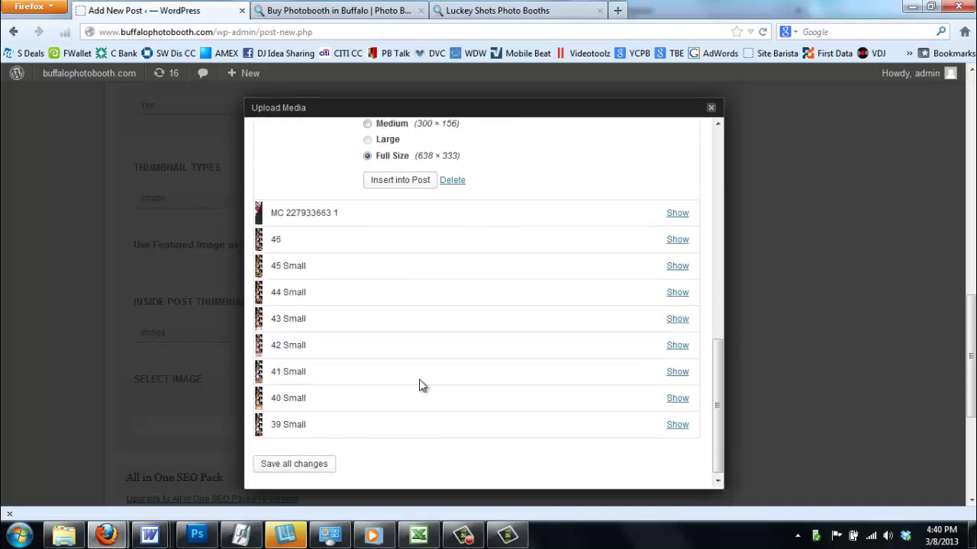
Save all media library changes and close the Upload Media window
left_click(316, 463)
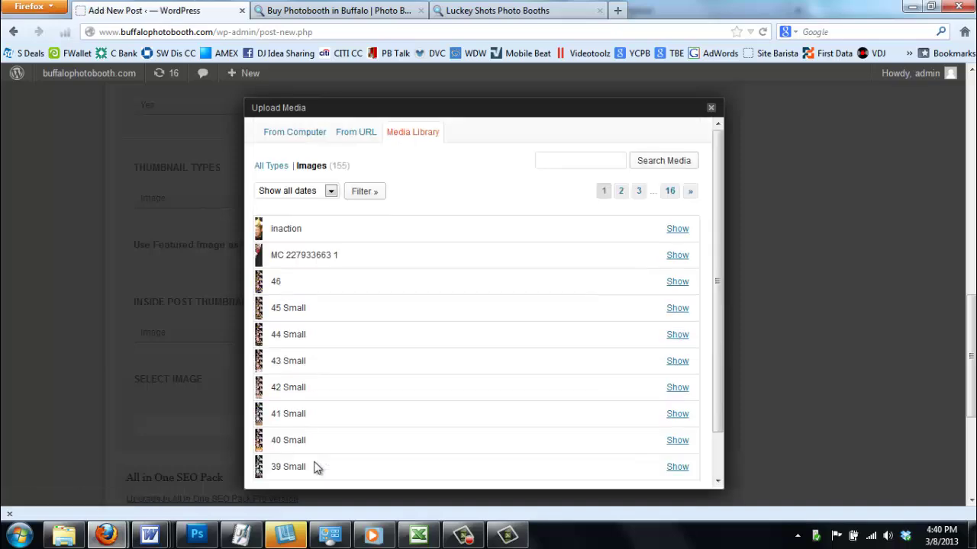
left_click(711, 108)
scroll(427, 427, "down", 5)
scroll(430, 420, "up", 10)
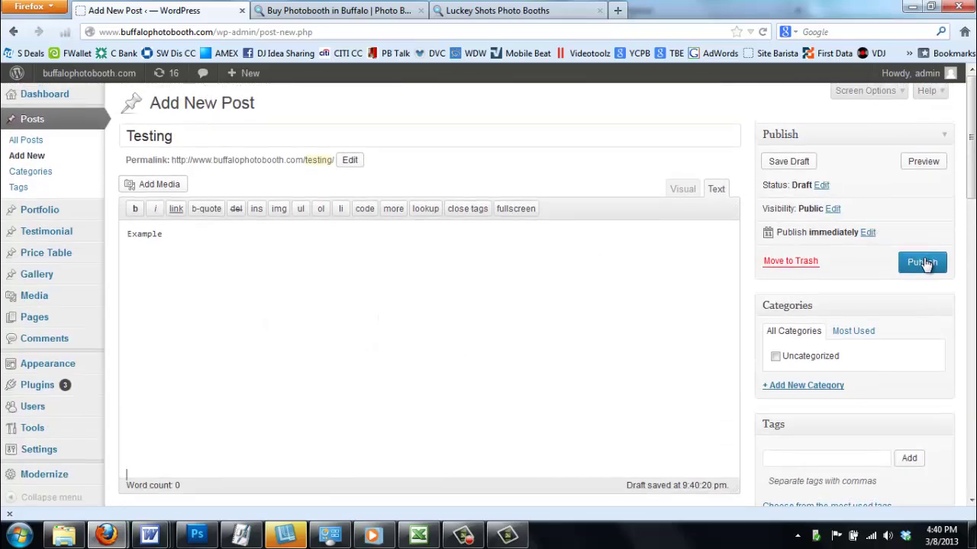
Bring up the Set Featured Image picker from the Featured Image box
scroll(920, 274, "down", 3)
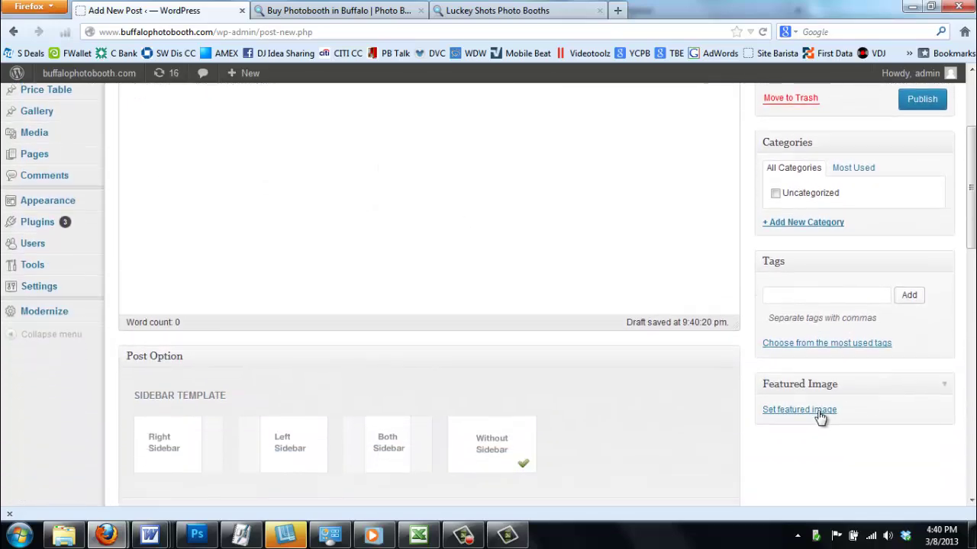
left_click(814, 414)
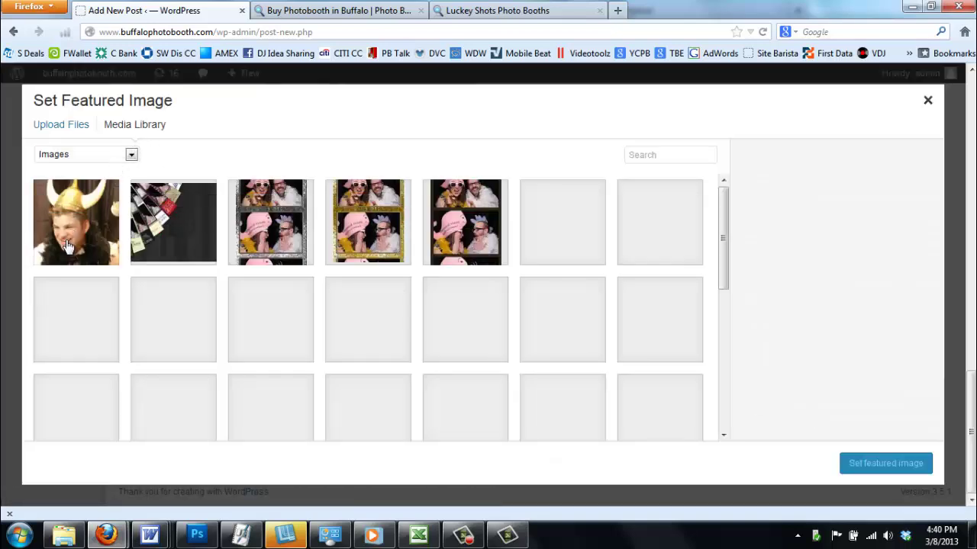
Set the inaction photo as featured image and publish the Testing post
left_click(69, 242)
left_click(882, 467)
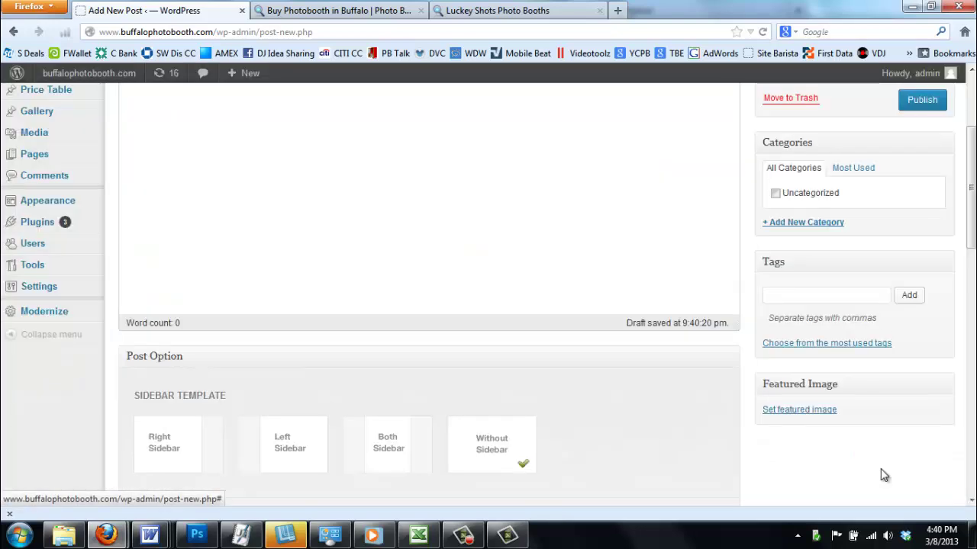
scroll(888, 367, "up", 4)
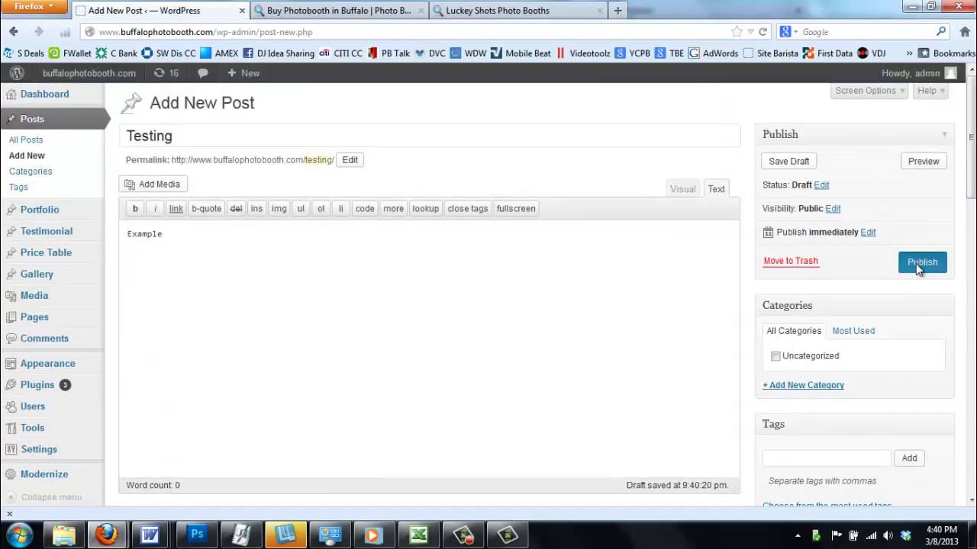
left_click(919, 267)
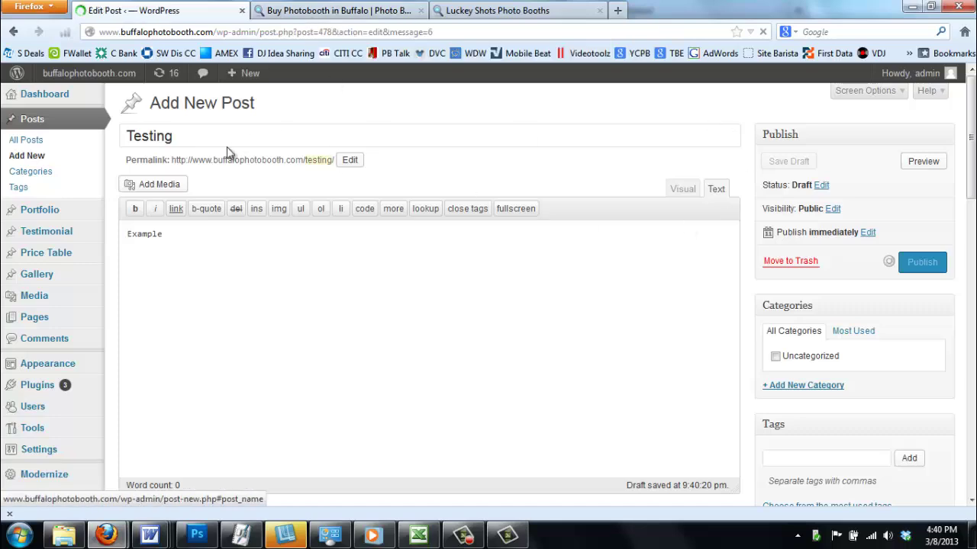
left_click(374, 8)
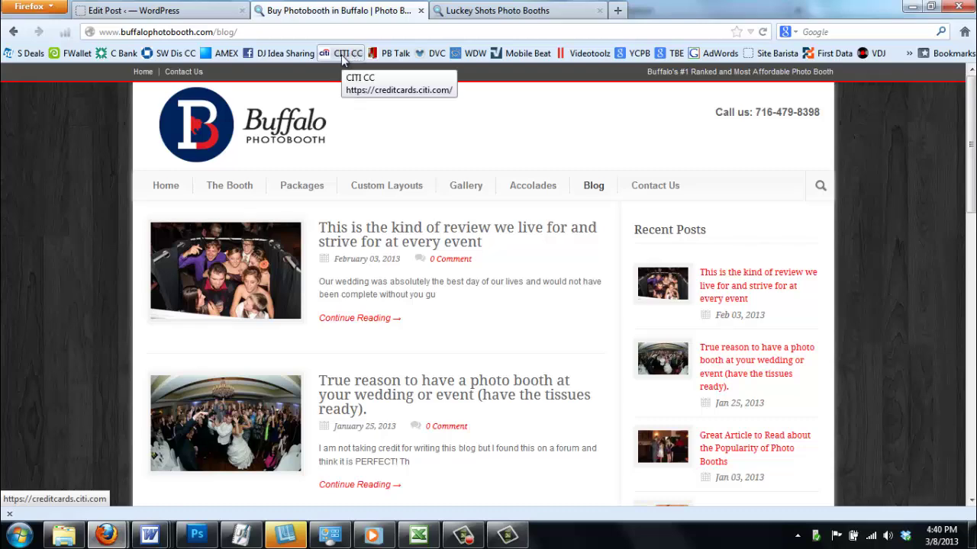
Reload the blog to see the Testing post, then check the home page's Recent Posts footer
key("F5")
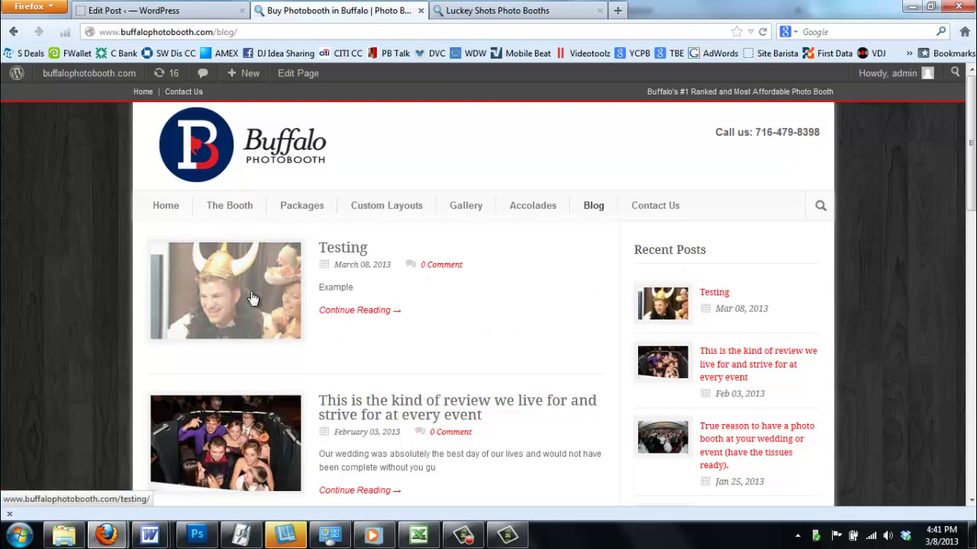
left_click(158, 206)
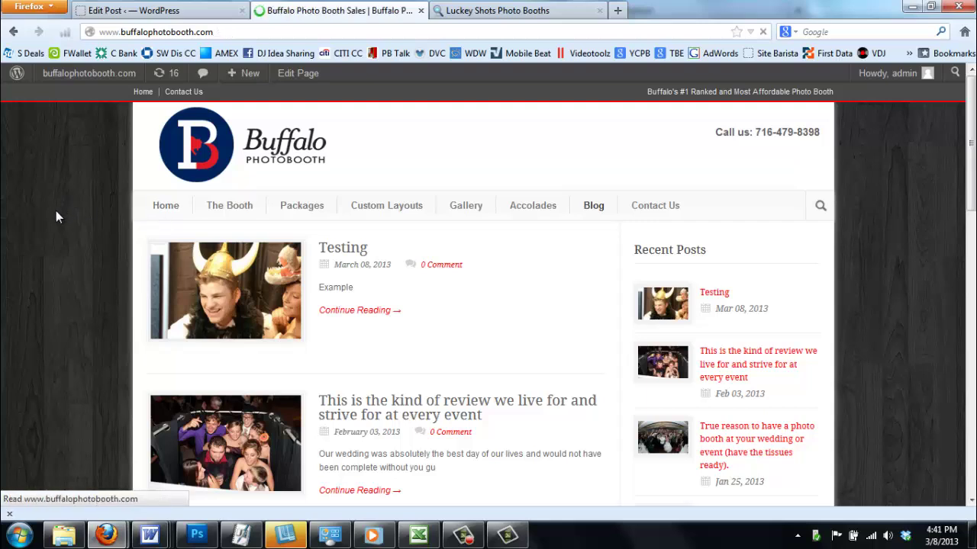
scroll(57, 212, "down", 10)
scroll(86, 227, "down", 6)
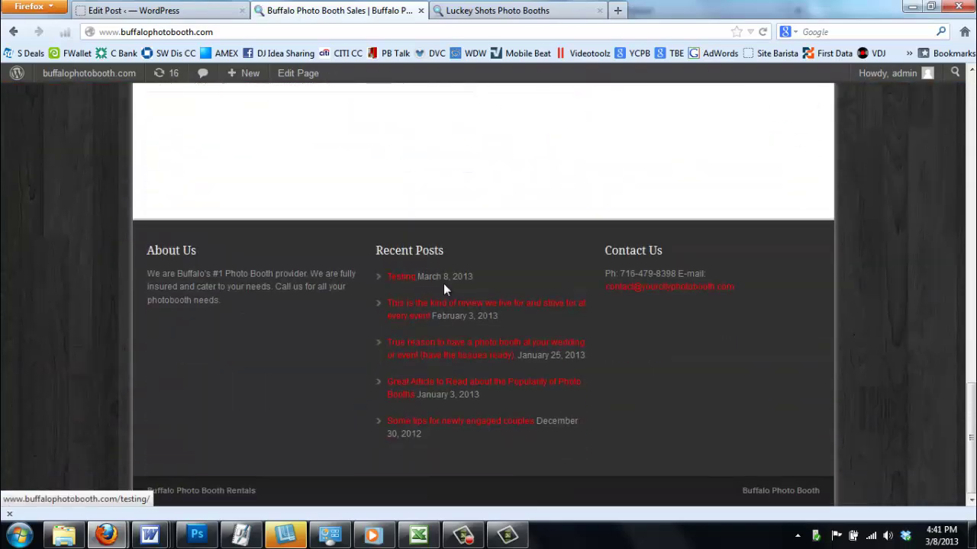
scroll(429, 284, "up", 15)
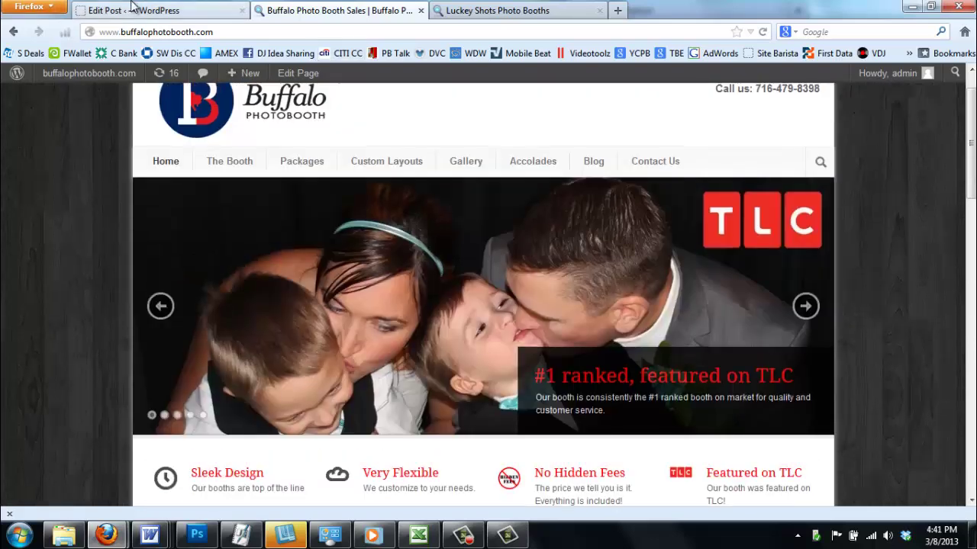
Move the Testing post to the trash and go to the Pages list
left_click(136, 10)
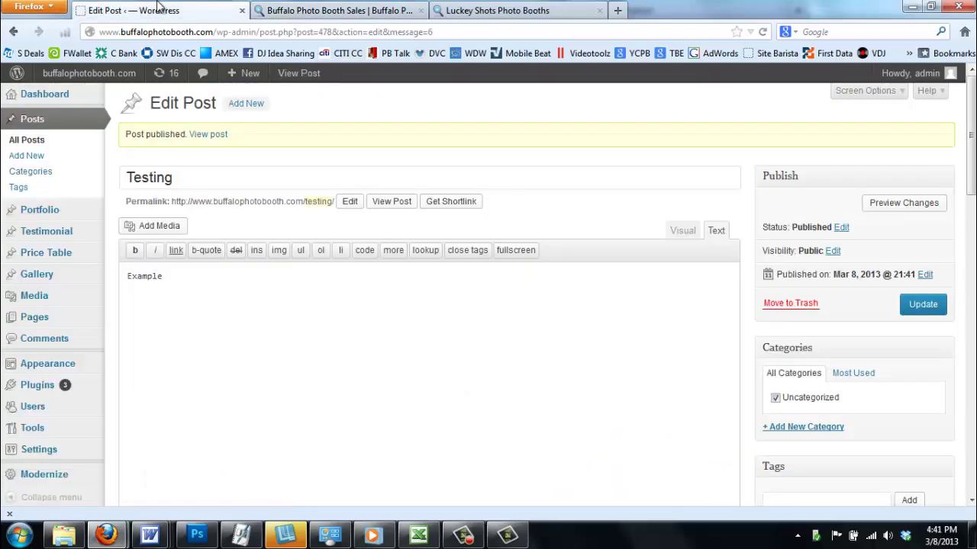
left_click(807, 305)
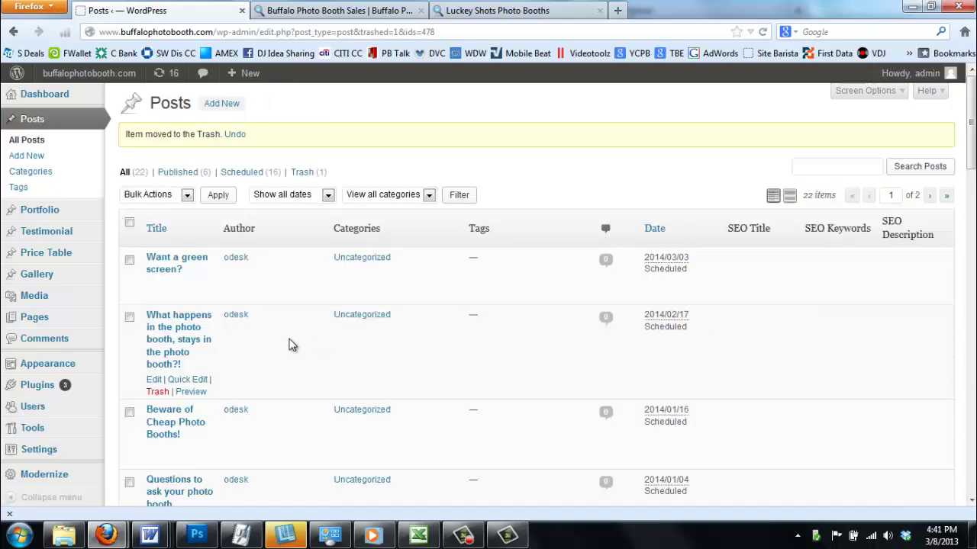
left_click(38, 321)
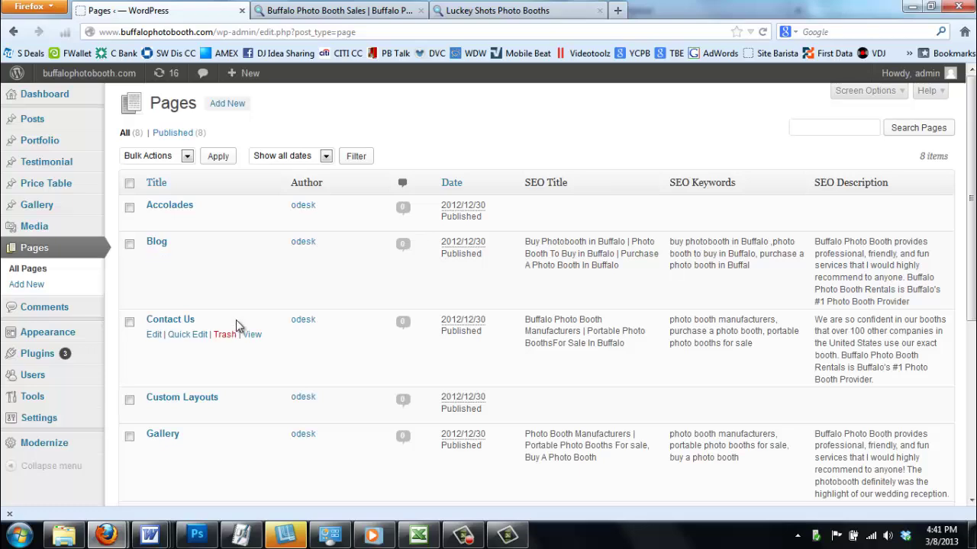
scroll(236, 324, "down", 2)
Open the Contact Us page in the editor and select its text after 'Once'
left_click(171, 239)
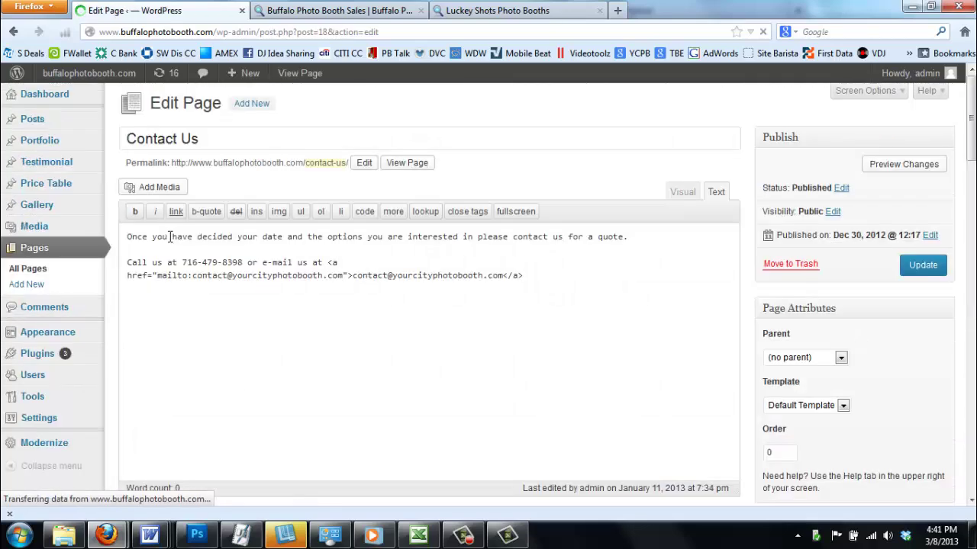
left_click_drag(153, 238, 547, 278)
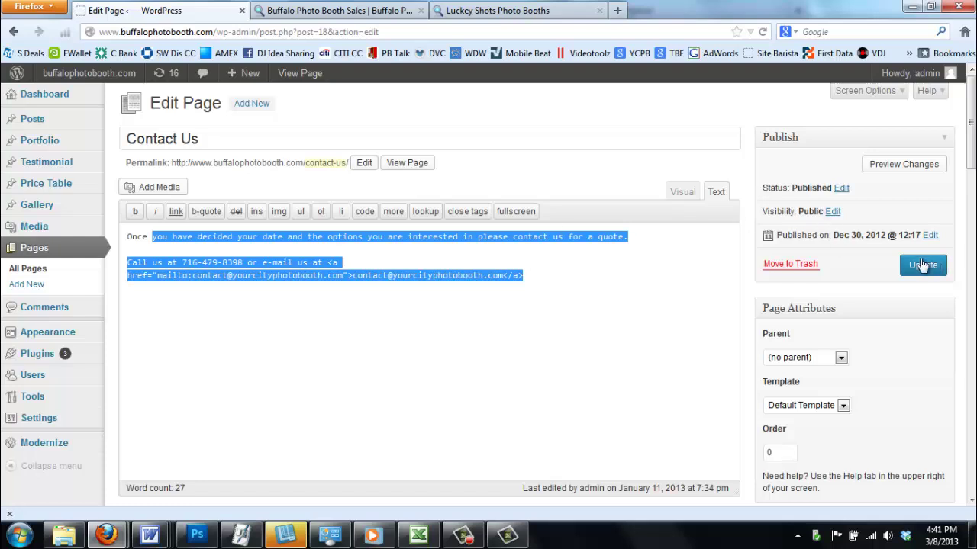
left_click(48, 447)
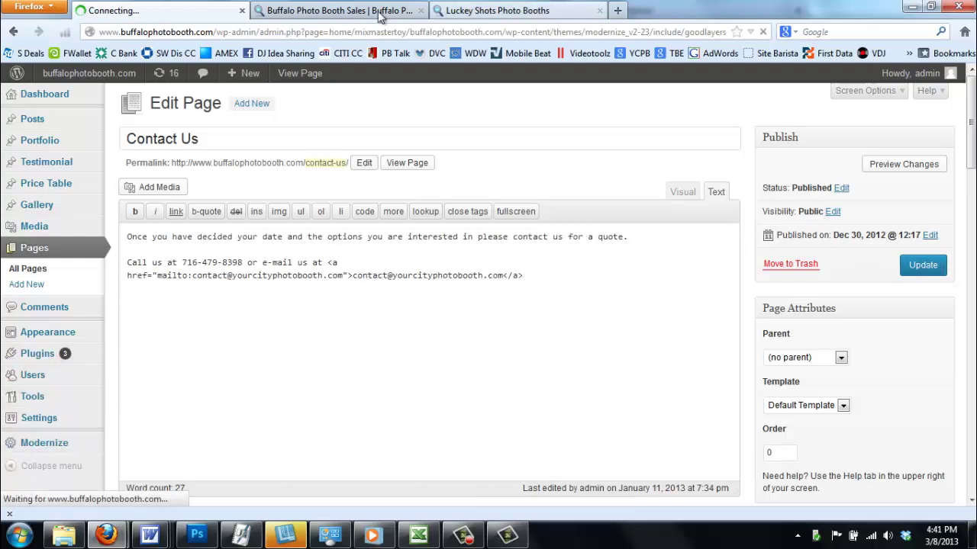
Glance at the live Buffalo Photo Booth site, then return to the theme options panel
left_click(329, 14)
scroll(246, 399, "down", 4)
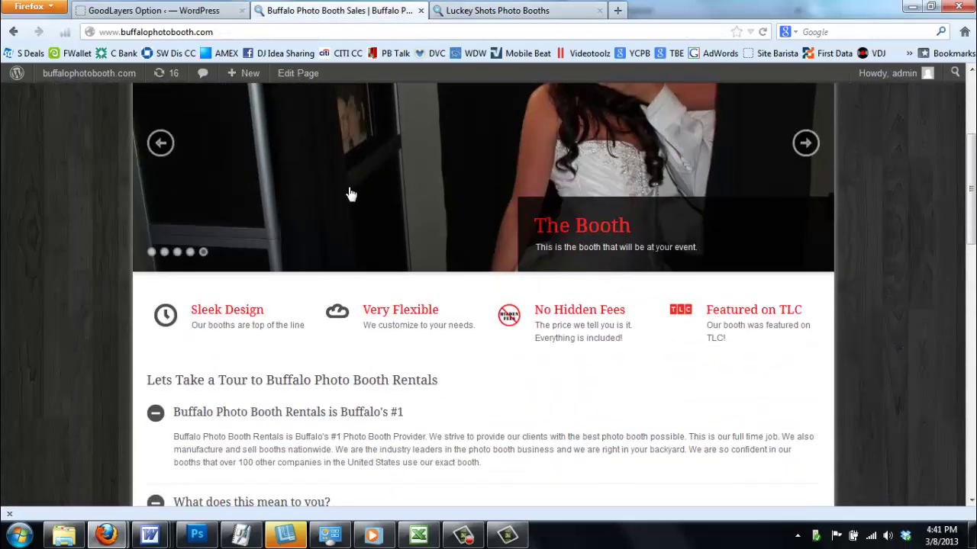
left_click(183, 11)
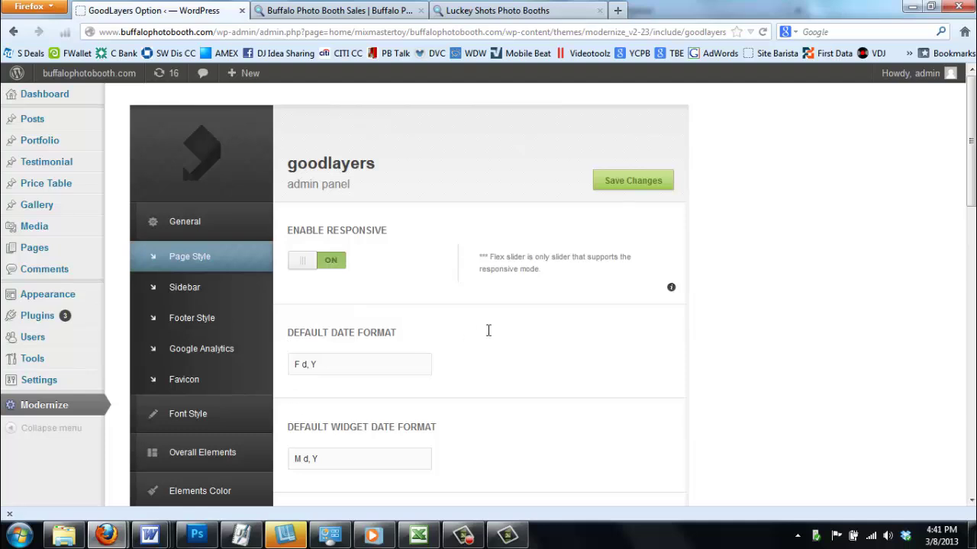
scroll(289, 358, "down", 4)
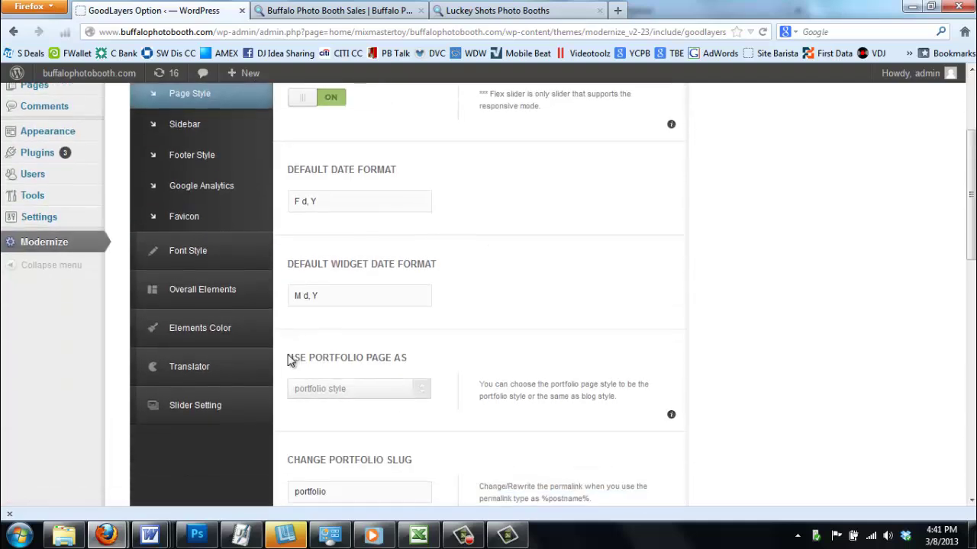
Bring up the Modernize Elements Color > Navigation colour settings
left_click(203, 335)
left_click(204, 218)
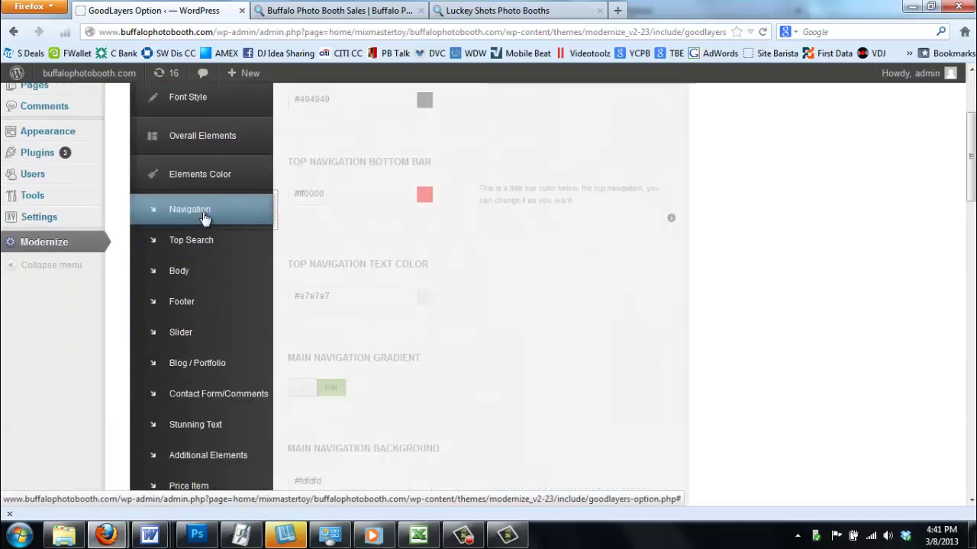
scroll(402, 316, "up", 3)
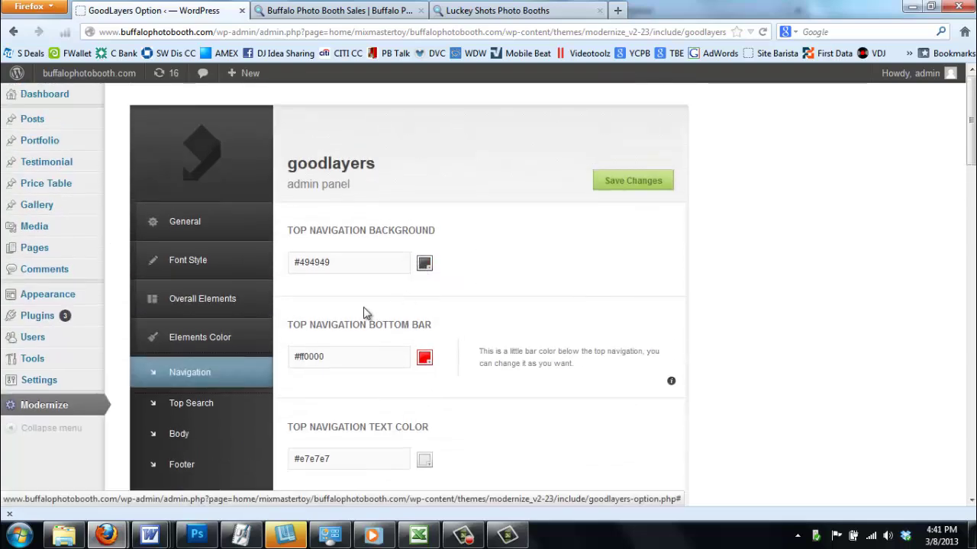
scroll(335, 343, "down", 2)
scroll(210, 402, "down", 2)
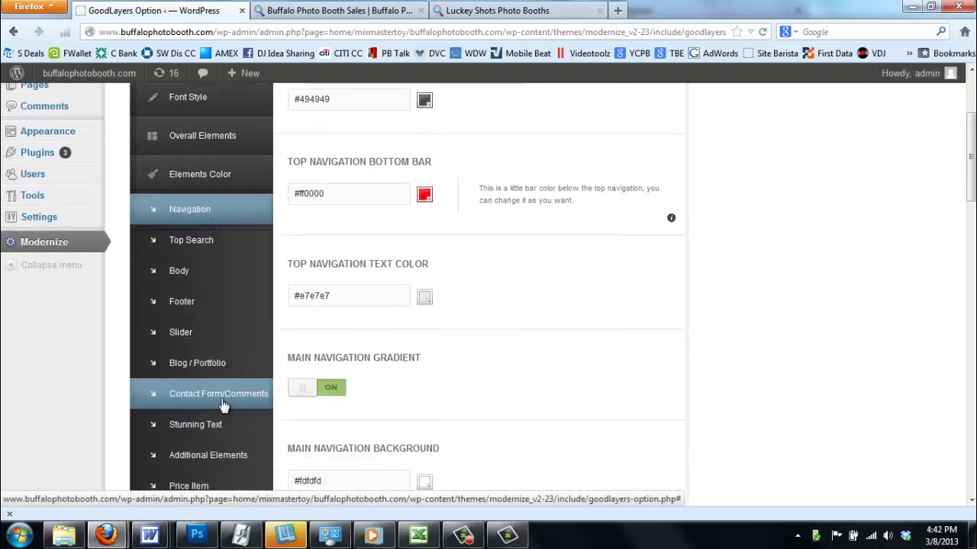
scroll(223, 416, "down", 2)
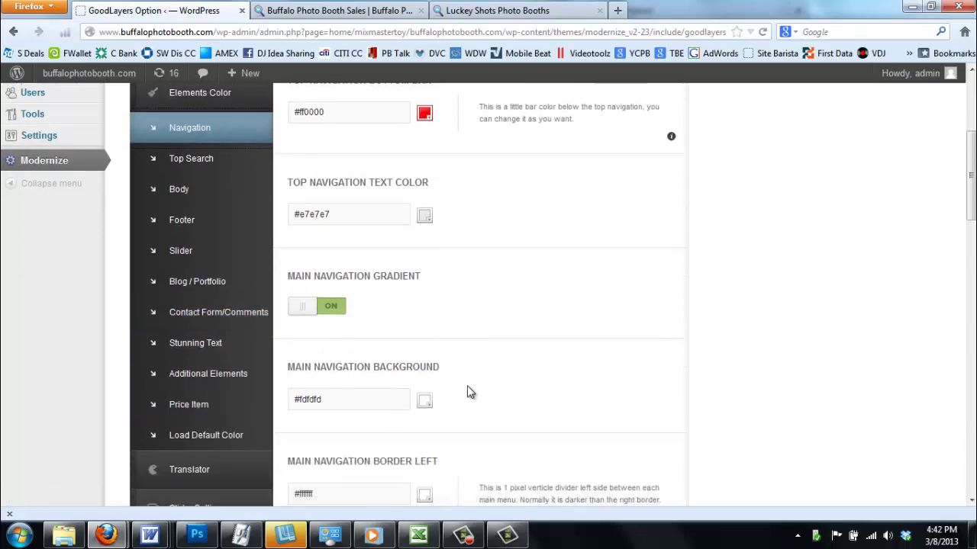
scroll(547, 377, "down", 10)
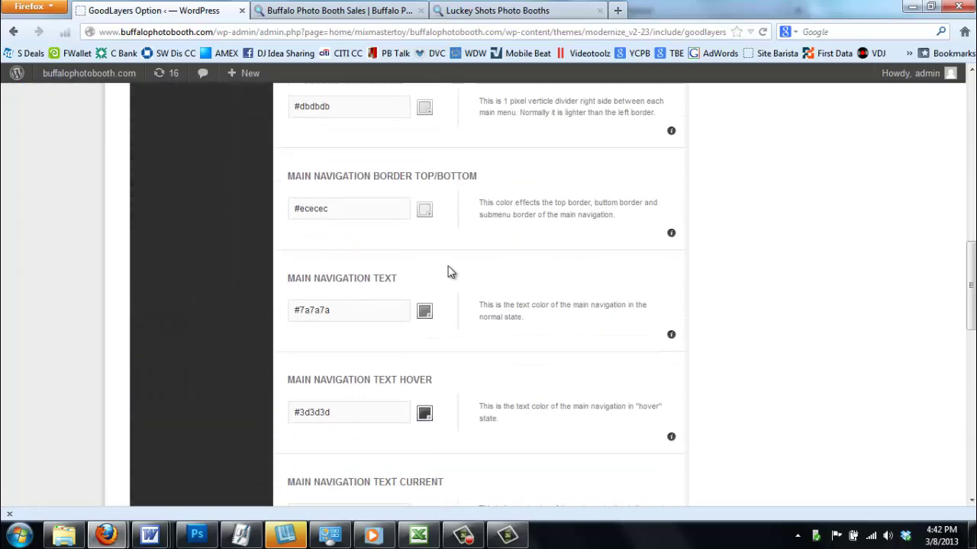
Change the Main Navigation Text colour from grey to a bright gold
left_click(427, 314)
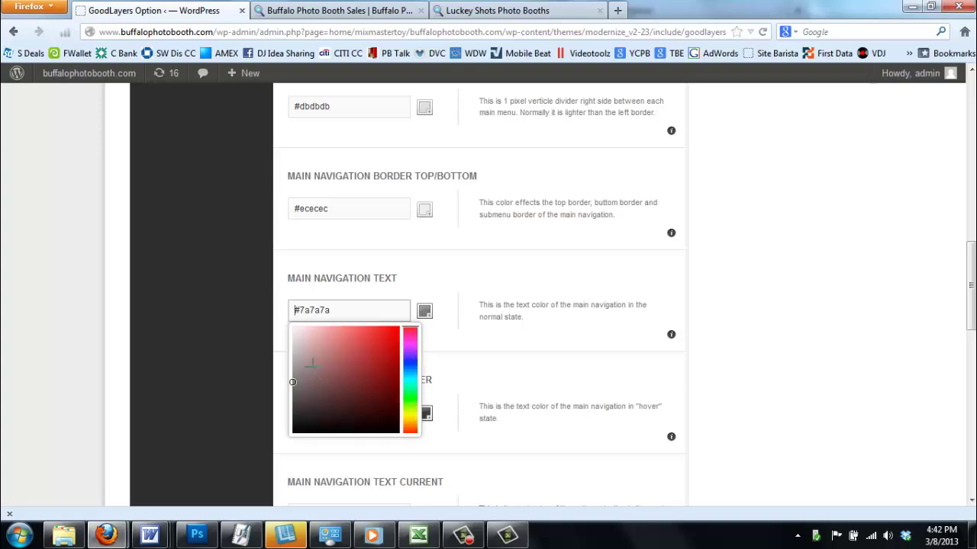
mouse_move(311, 365)
left_mouse_down()
mouse_move(338, 395)
mouse_move(371, 377)
mouse_move(374, 353)
mouse_move(383, 355)
left_mouse_up()
left_click(409, 419)
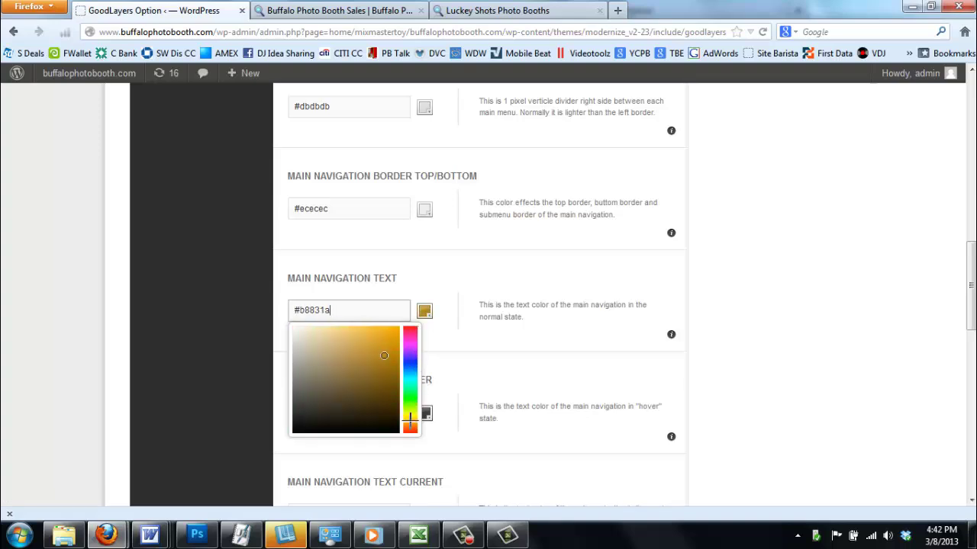
left_click(397, 330)
left_click(536, 219)
scroll(564, 305, "down", 5)
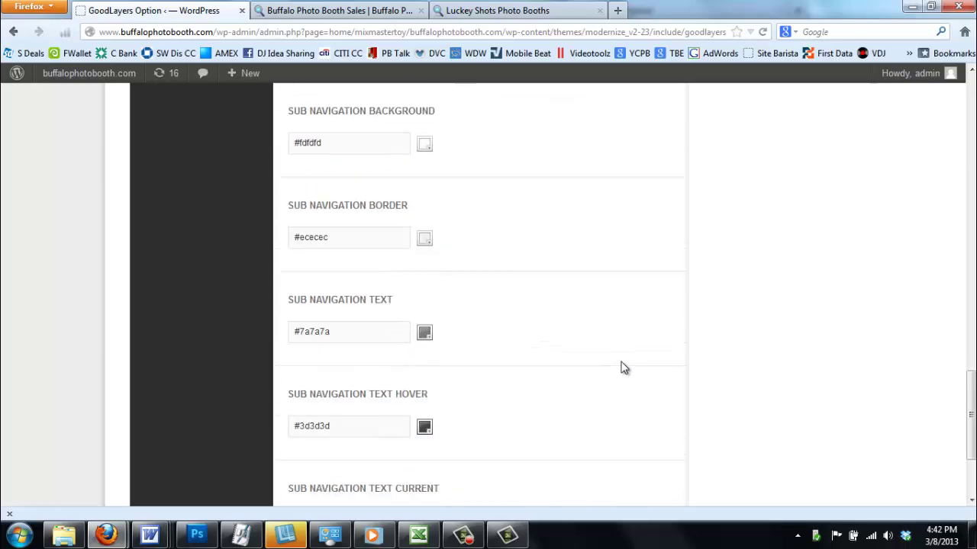
scroll(580, 336, "down", 4)
scroll(432, 310, "up", 10)
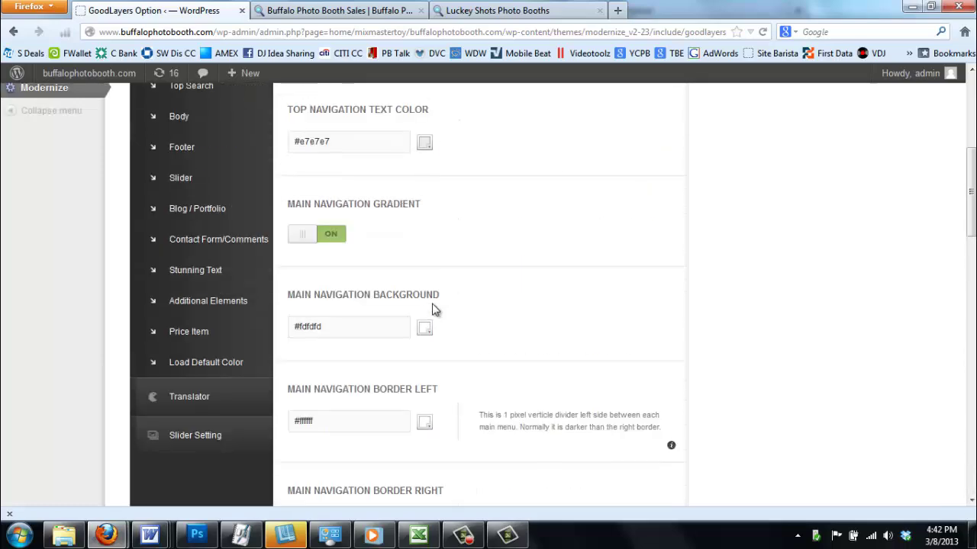
scroll(178, 488, "up", 5)
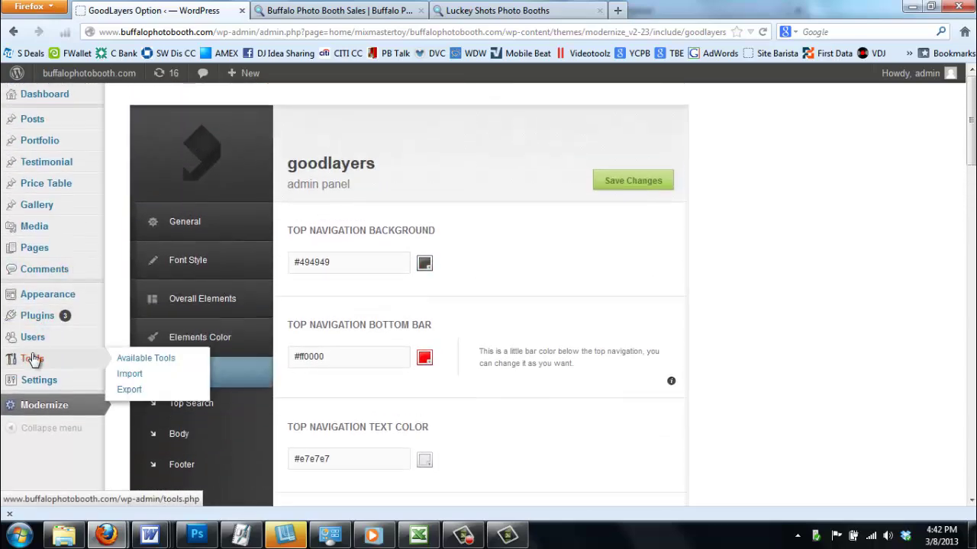
Look over the site's Users list and then the Comments list
left_click(40, 338)
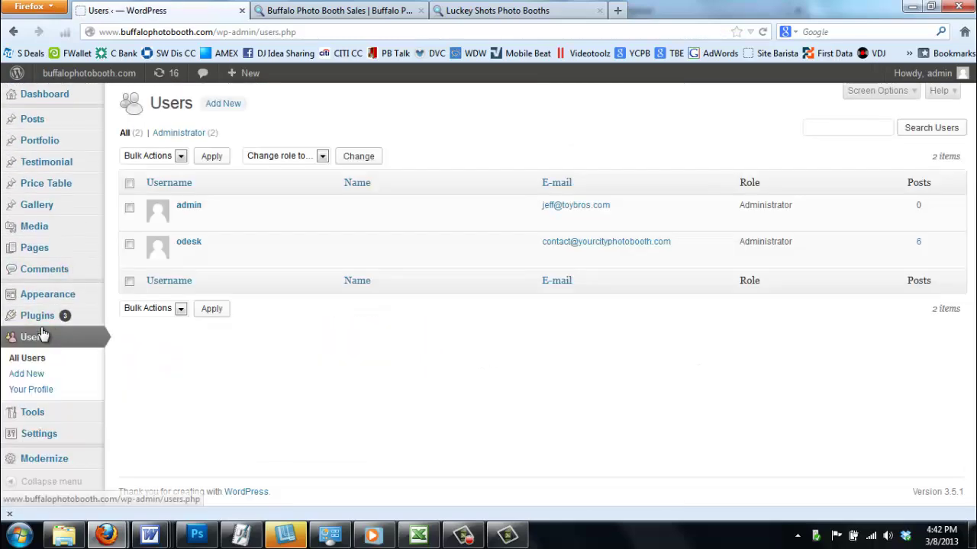
left_click(59, 273)
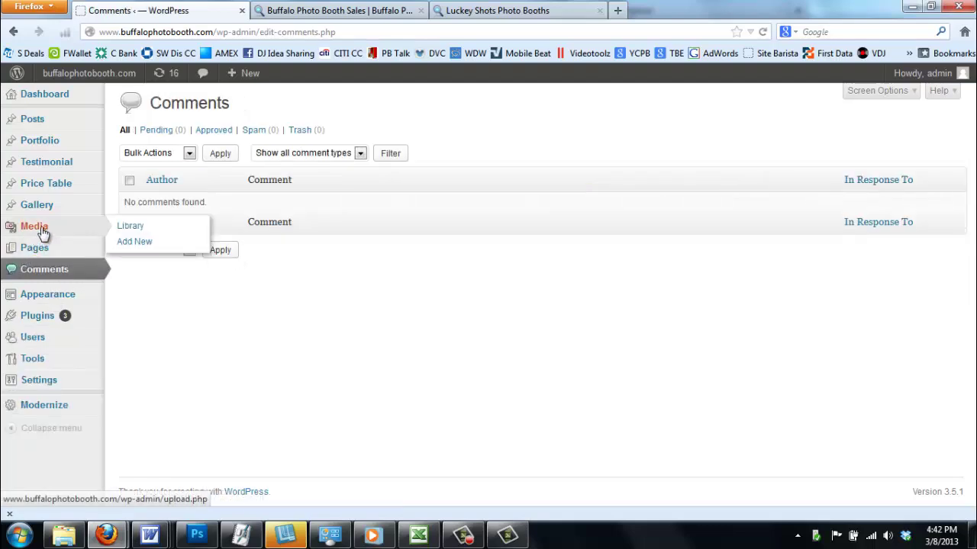
mouse_move(45, 215)
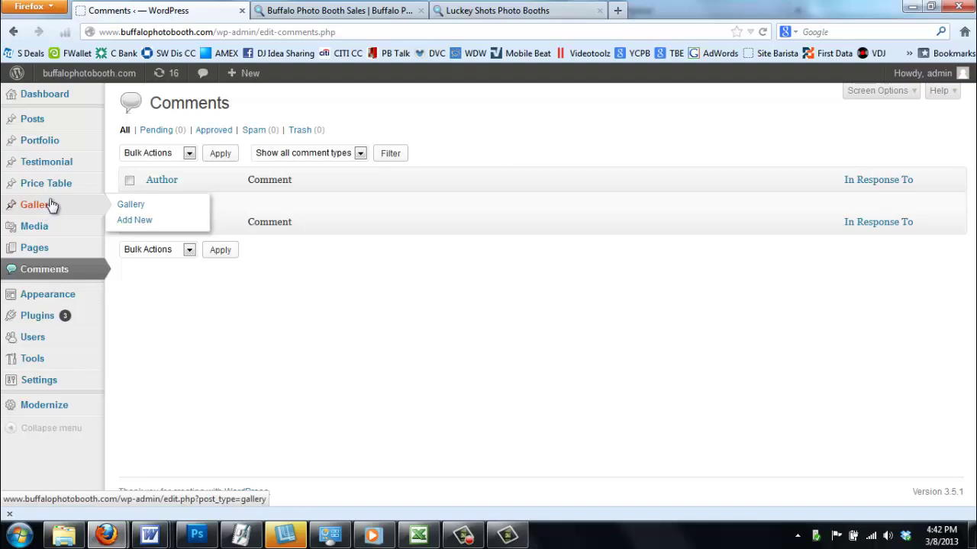
From Gallery > Gallery, open the Strips gallery and review its photo strip images
left_click(131, 207)
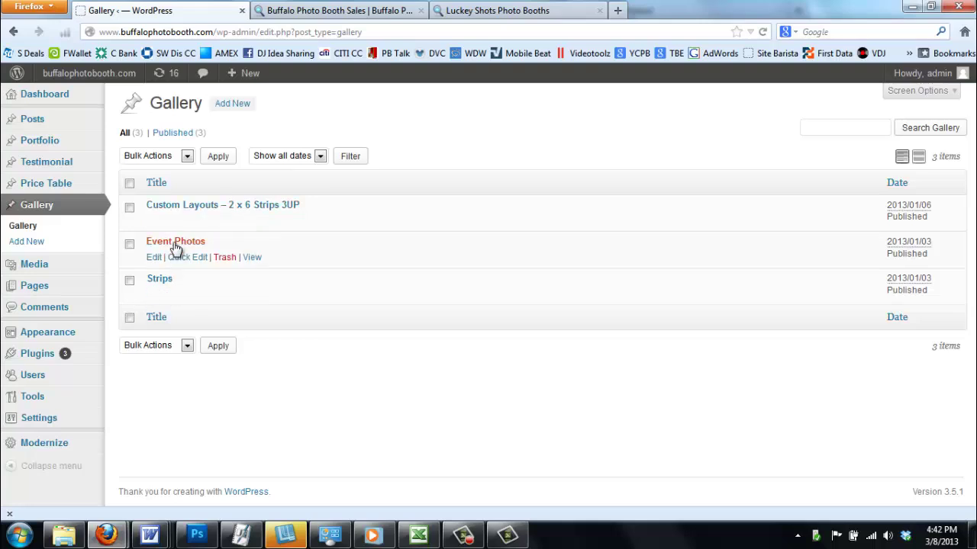
left_click(160, 279)
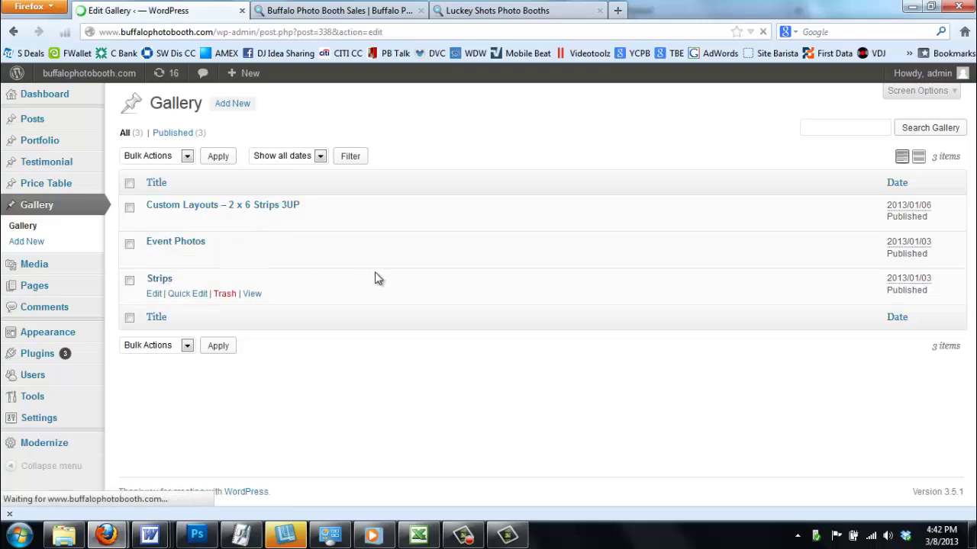
scroll(390, 305, "down", 10)
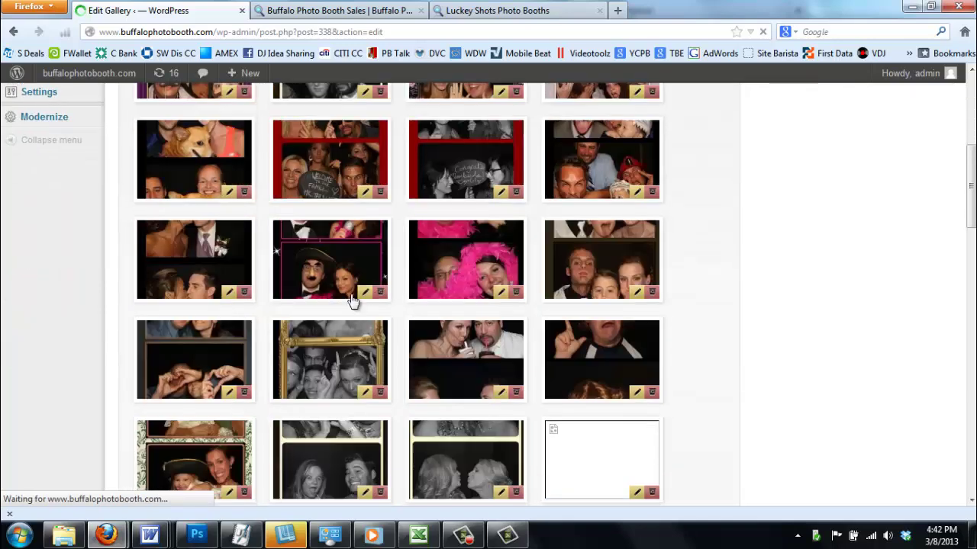
scroll(17, 403, "up", 10)
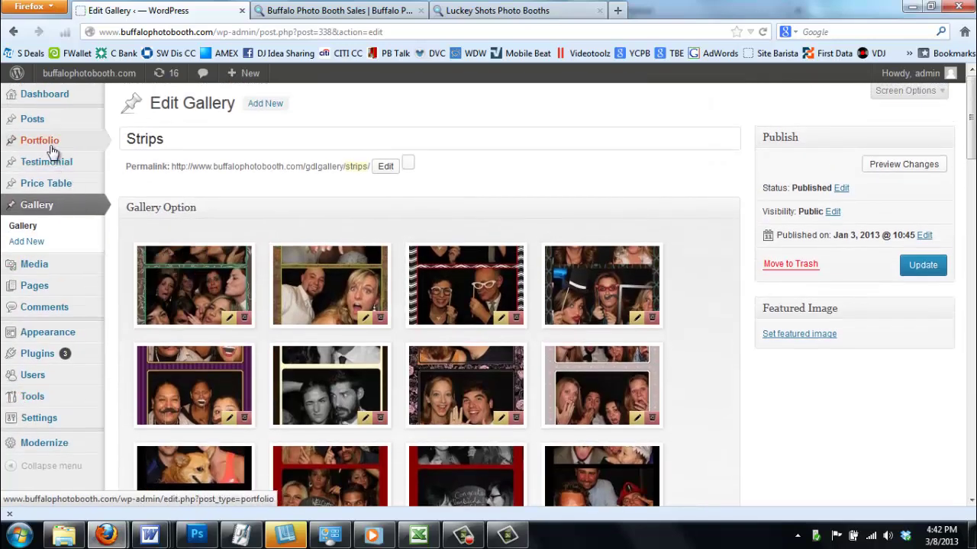
mouse_move(48, 165)
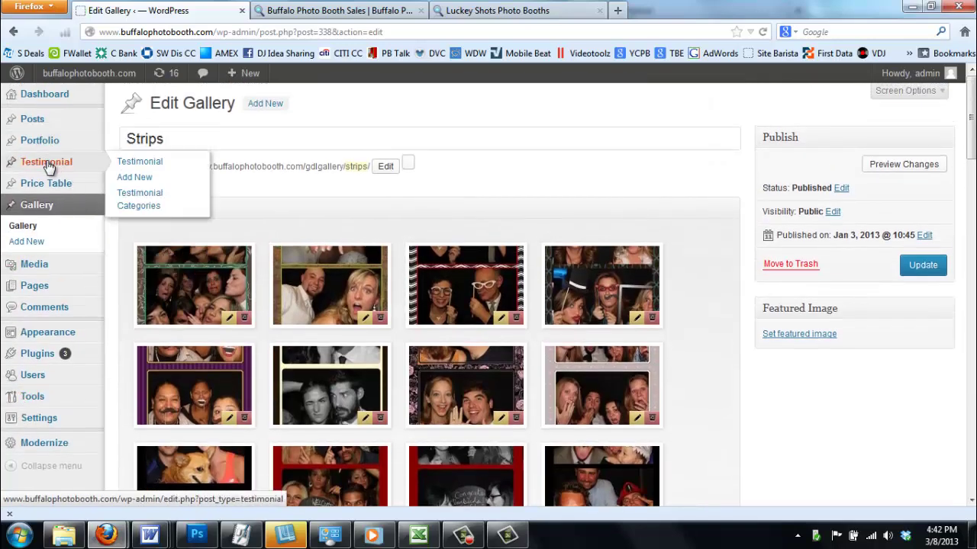
Show the Testimonial list with its 9 published testimonials, Ashley through Heather
left_click(143, 169)
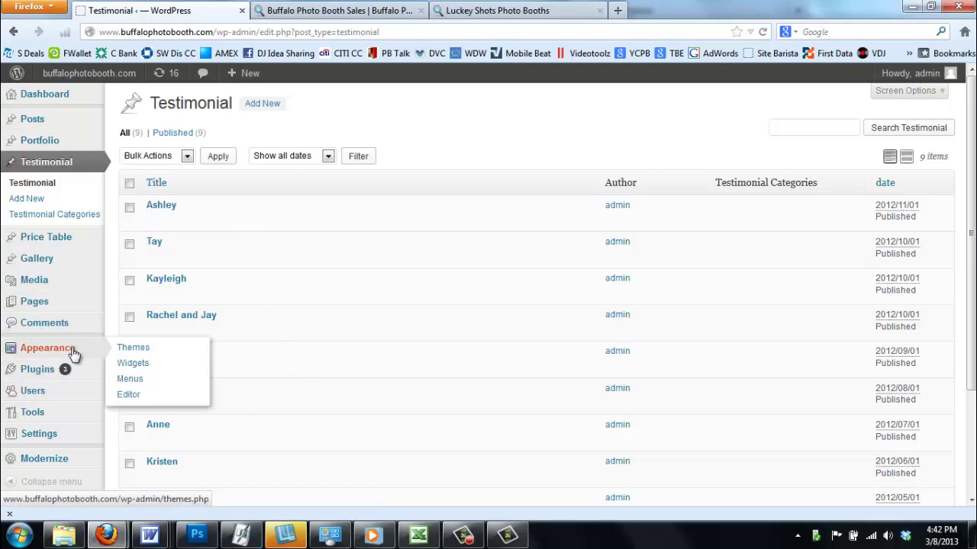
mouse_move(62, 416)
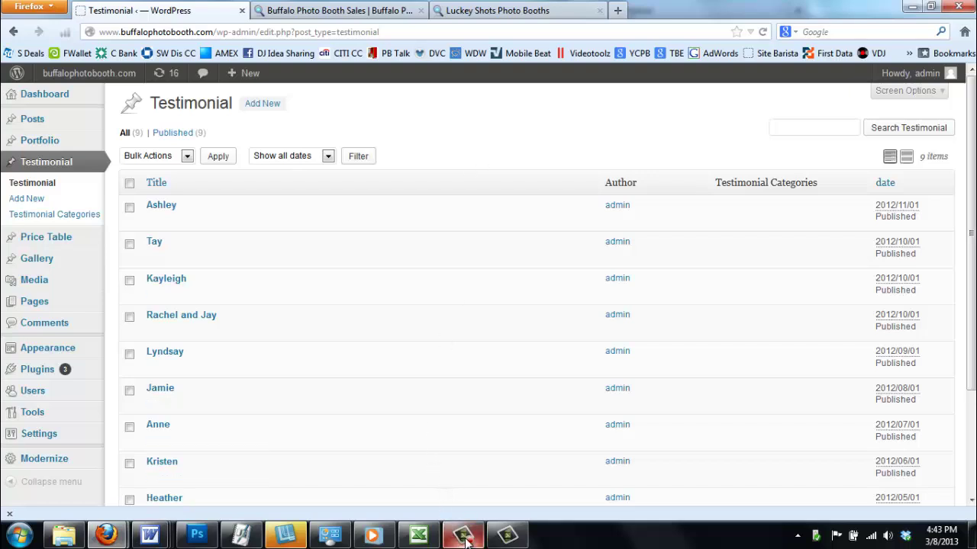
Return to the Buffalo Photo Booth Sales tab, scrolled to the top of the homepage
left_click(347, 10)
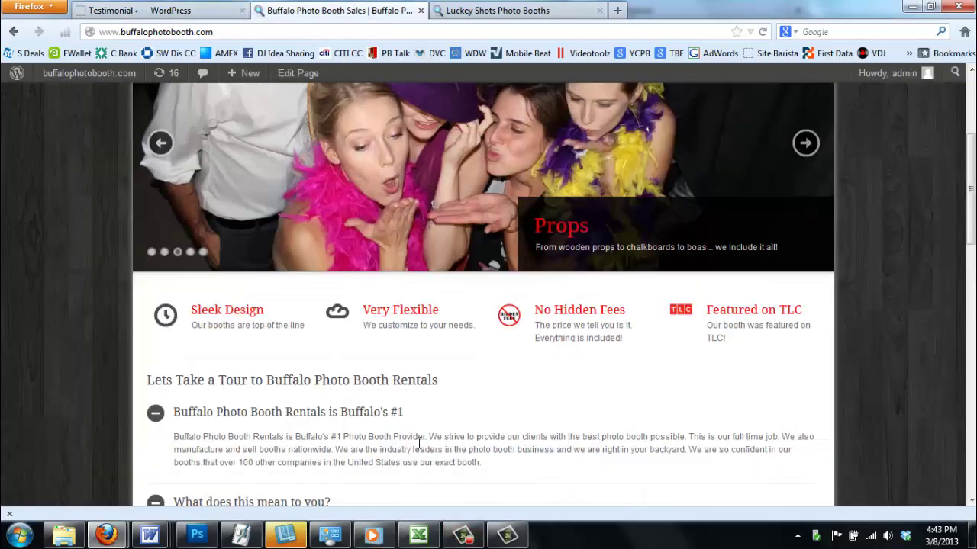
scroll(450, 474, "up", 3)
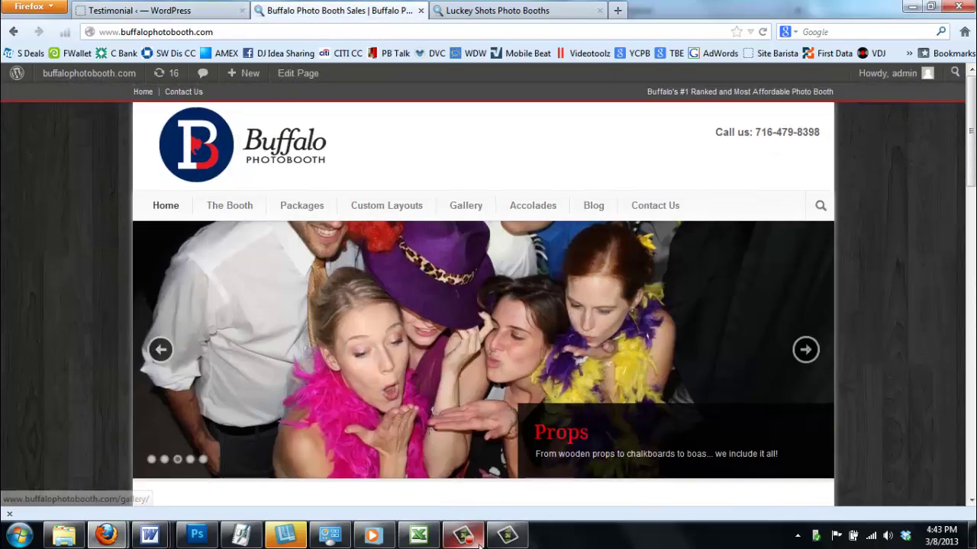